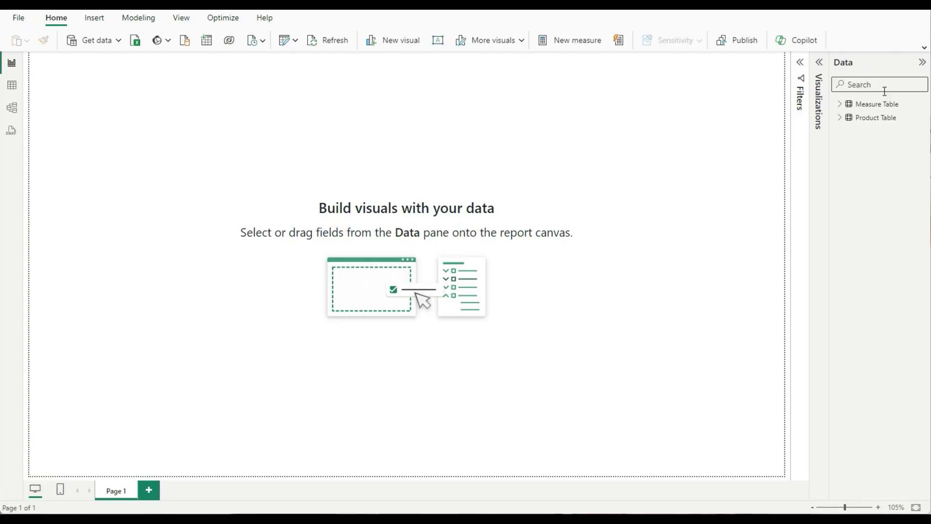
- Collapse Product Table, expand Measure Table, and review the Cost, Profit and Revenue formulas
left_click(840, 119)
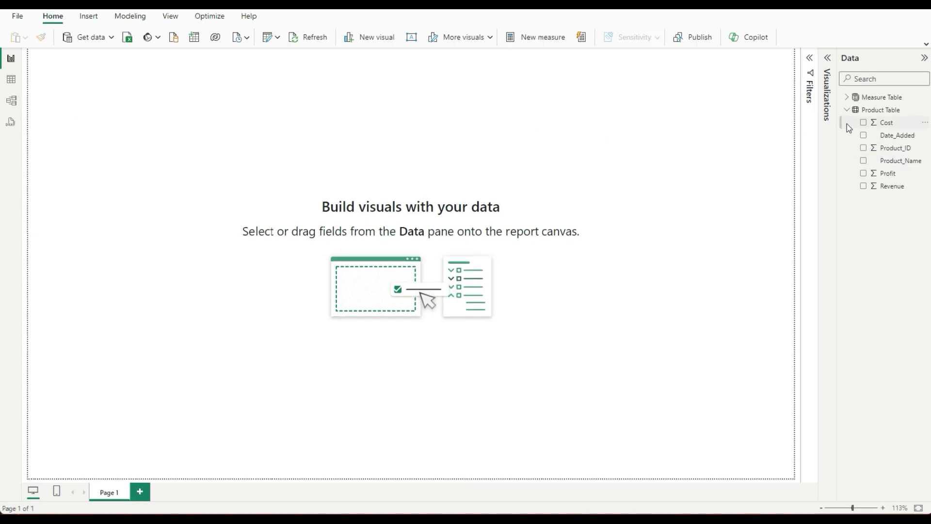
left_click(846, 110)
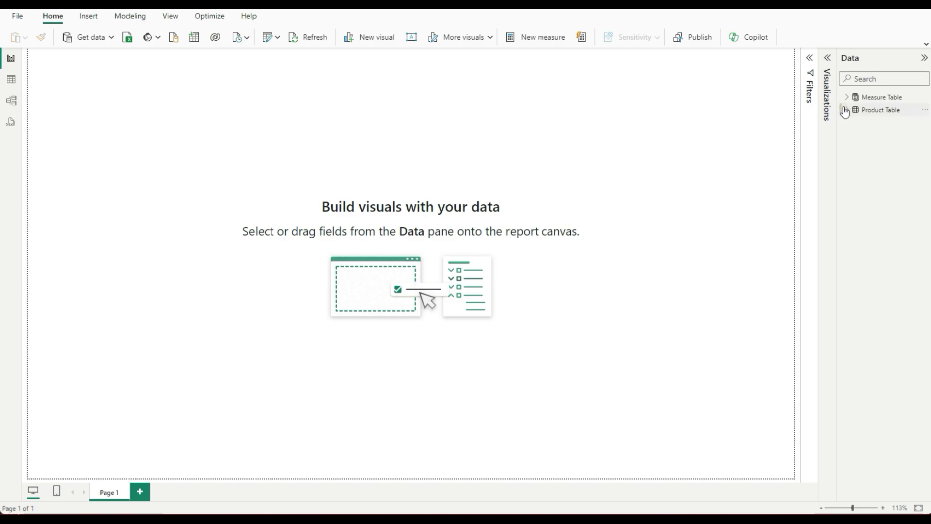
left_click(846, 97)
left_click(883, 110)
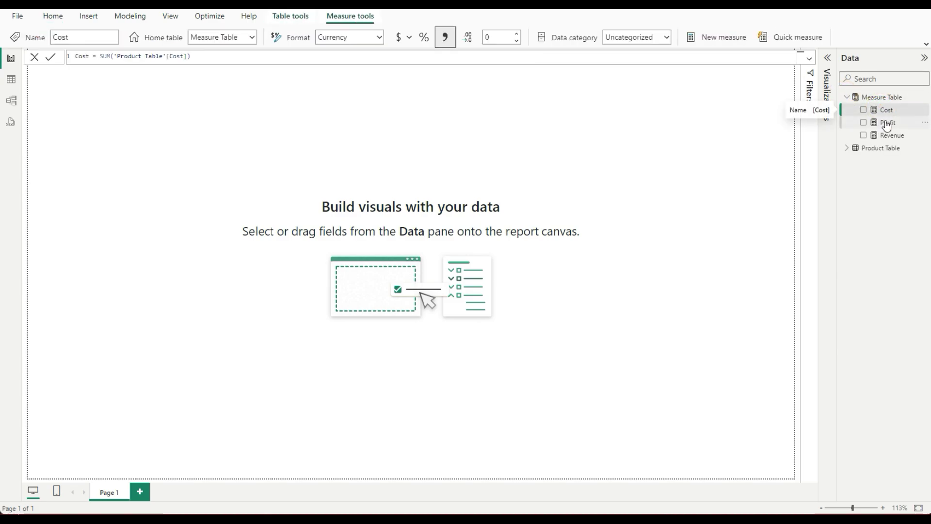
left_click(886, 123)
left_click(888, 136)
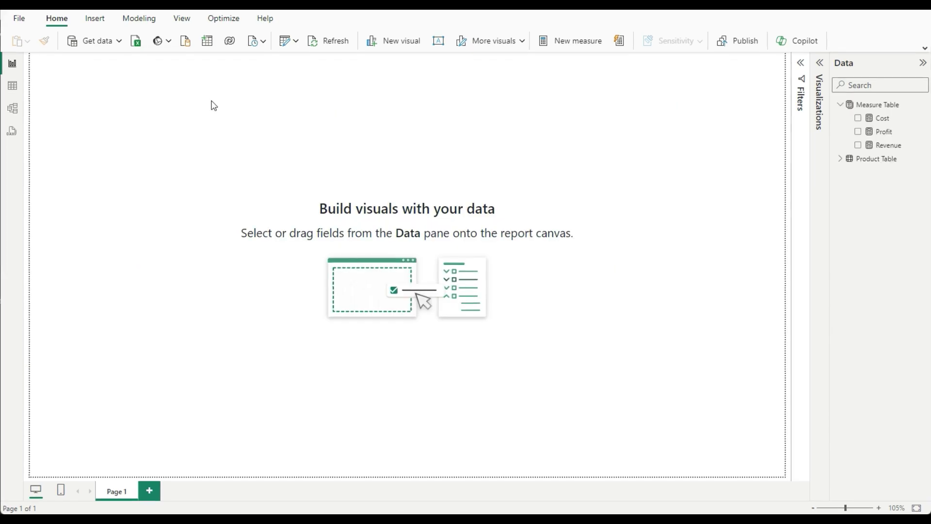
- Start a manually entered table and name it Metrics
left_click(207, 42)
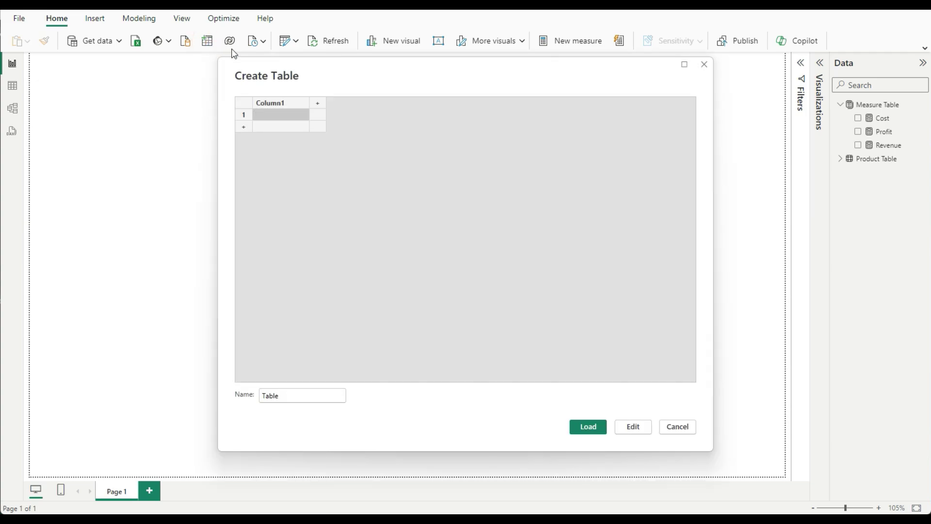
double_click(313, 394)
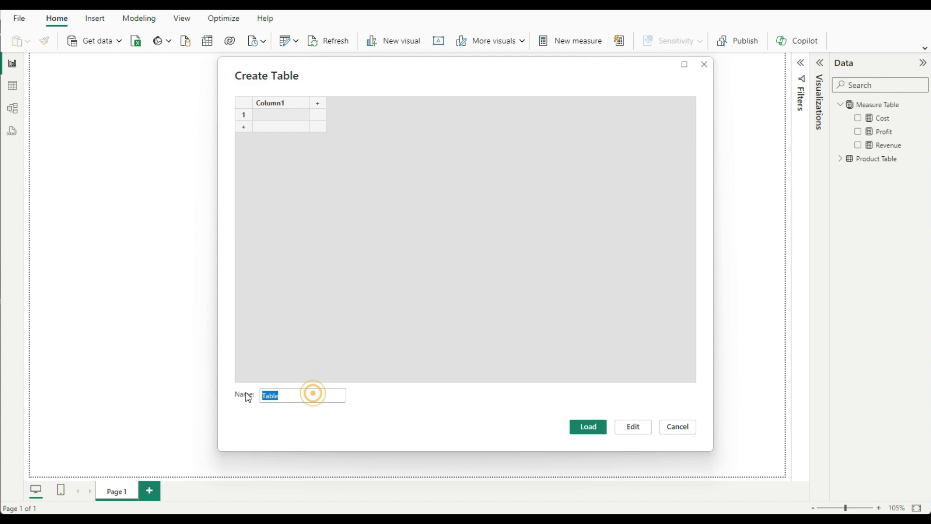
type("mETR")
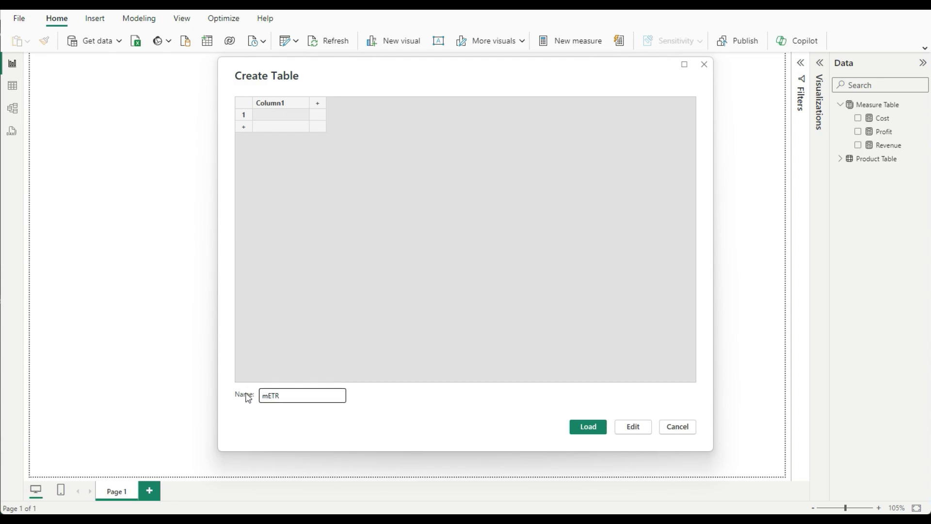
key("BackSpace")
key("BackSpace")
key("BackSpace")
key("BackSpace")
type("Met")
left_click(378, 201)
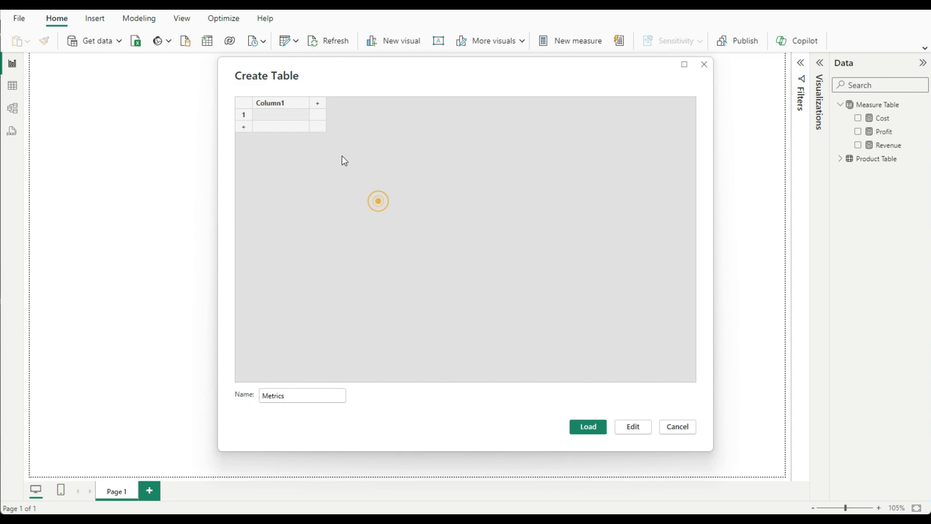
- Add a Category column with rows Revenue, Cost and Profit, load it, and expand Metrics
double_click(289, 102)
type("Category")
key("Return")
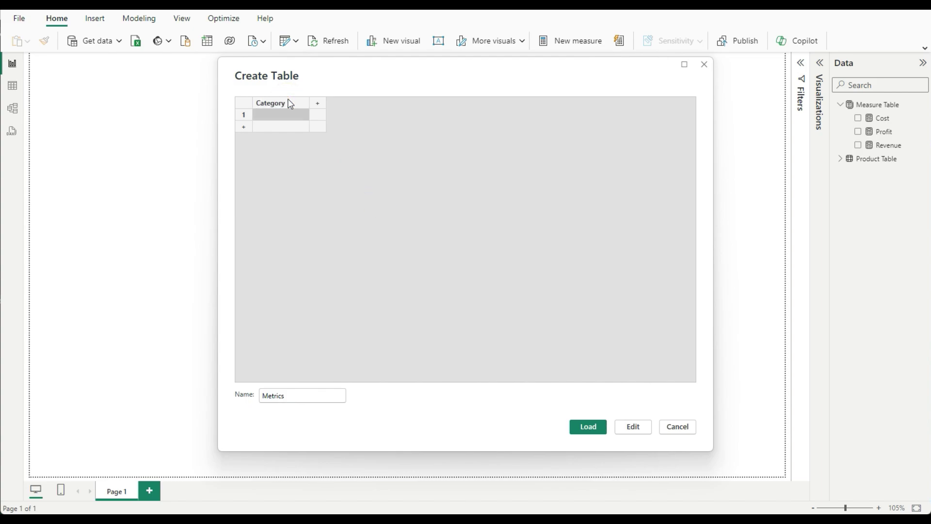
type("Revenue")
key("Return")
type("Cost")
key("Return")
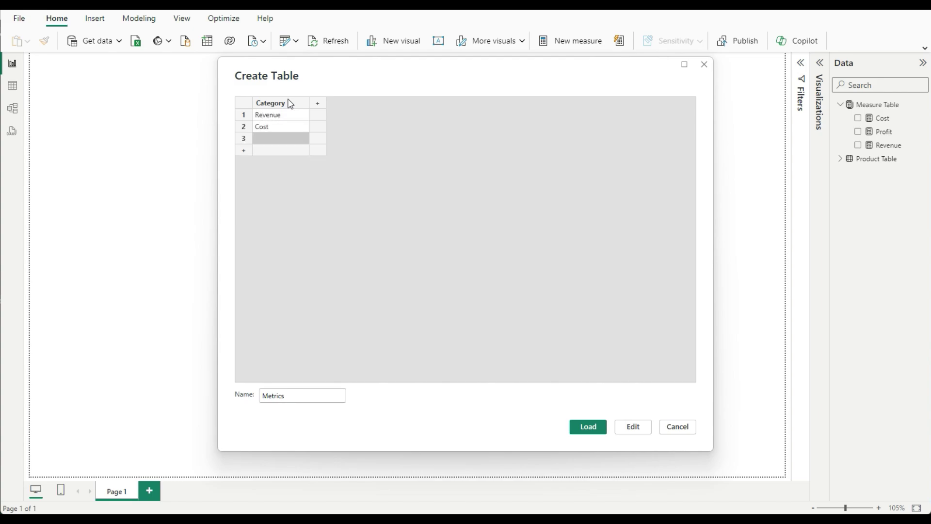
type("Profit")
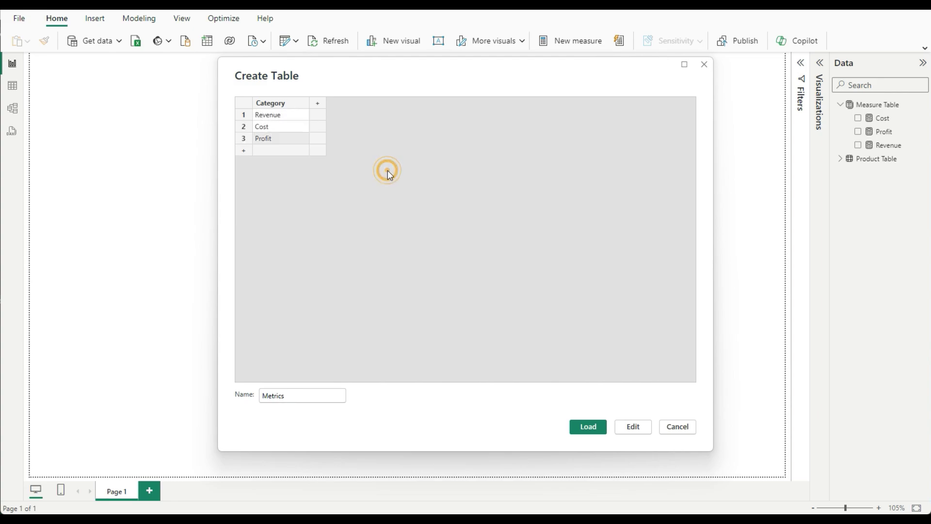
left_click(588, 426)
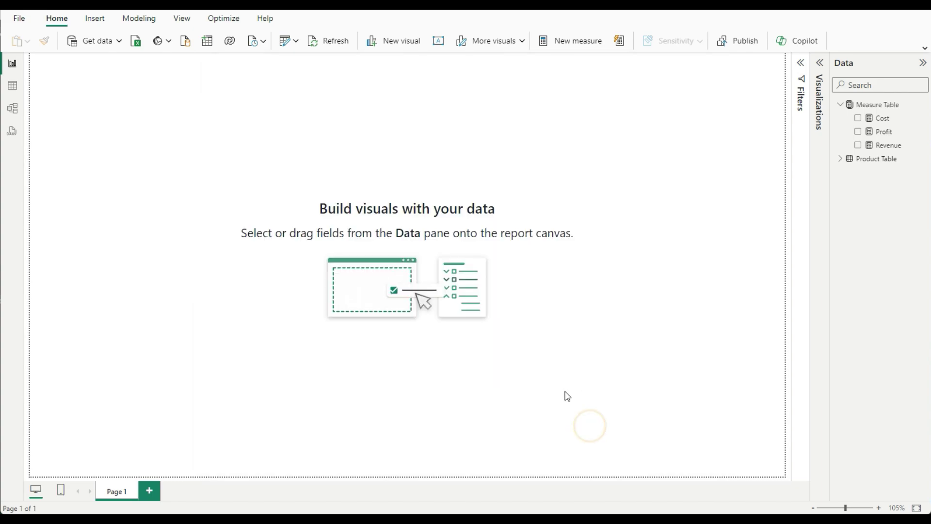
left_click(868, 159)
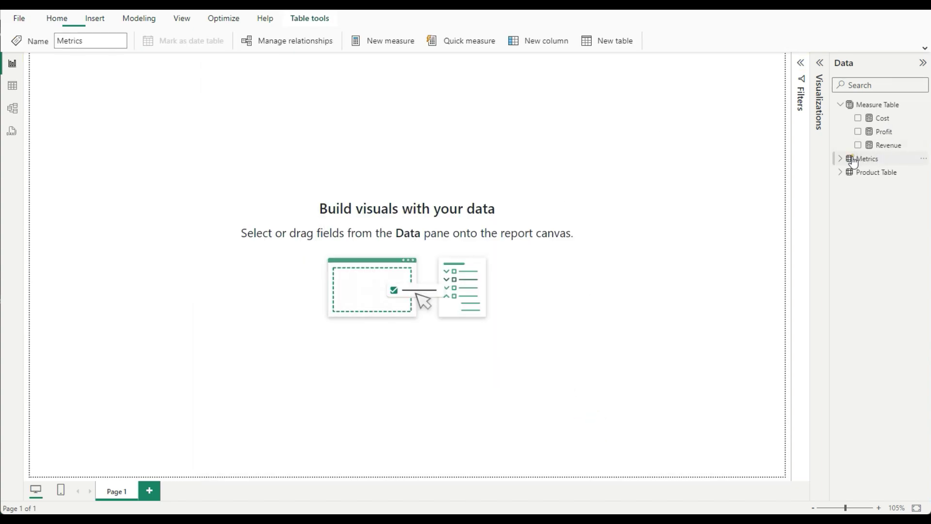
left_click(843, 158)
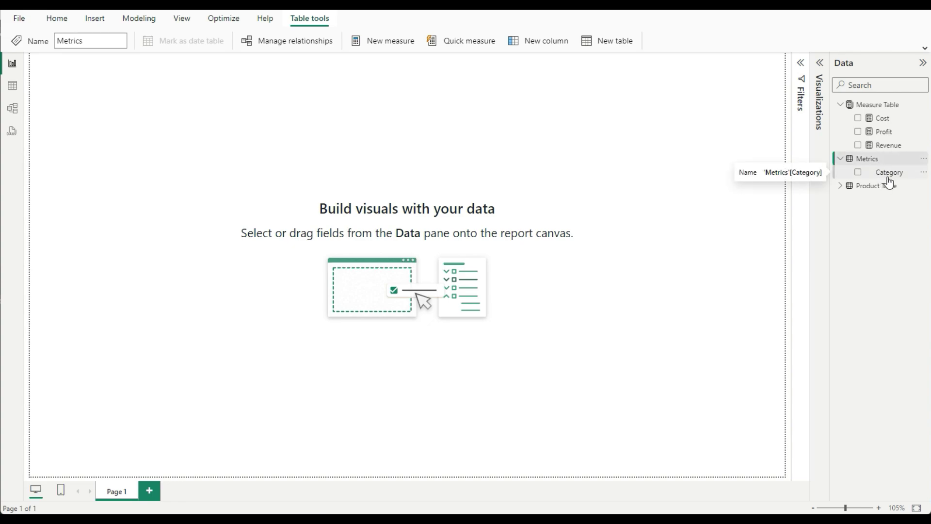
- Create the measure Selected Metrics = SELECTEDVALUE(Metrics[Category])
left_click(57, 19)
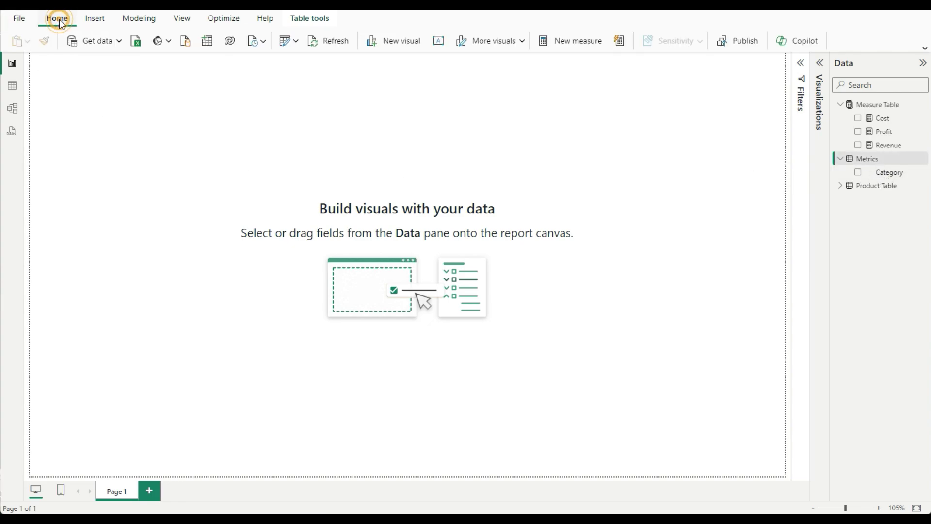
left_click(570, 39)
type("Se")
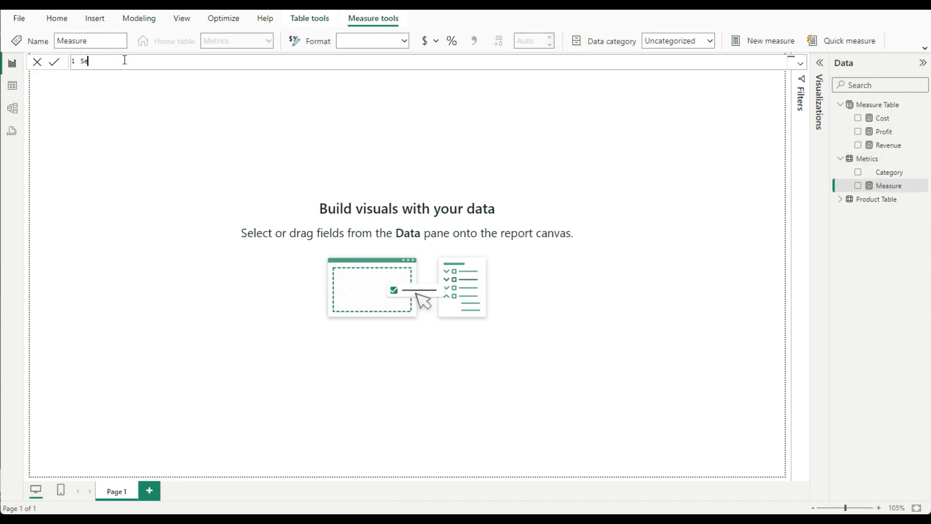
type("lected Metrics = Selected")
key("Down")
key("Down")
key("Down")
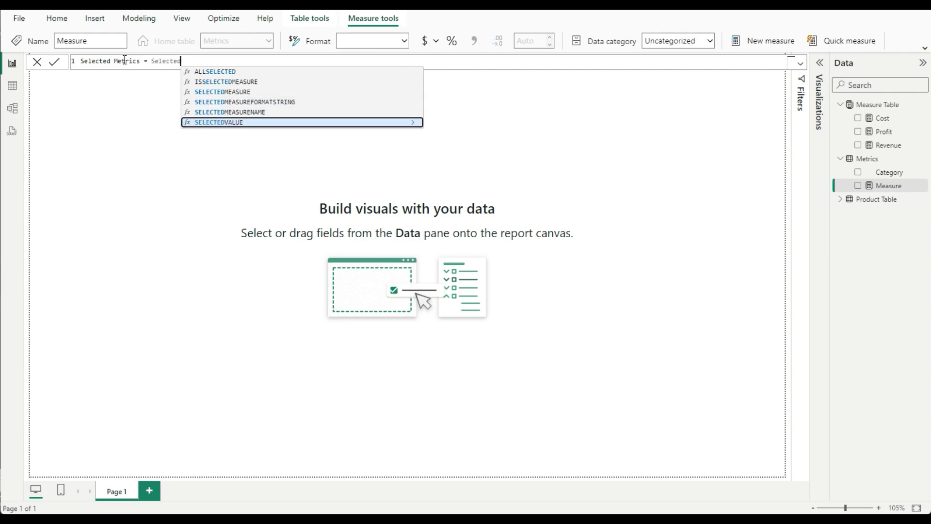
key("Tab")
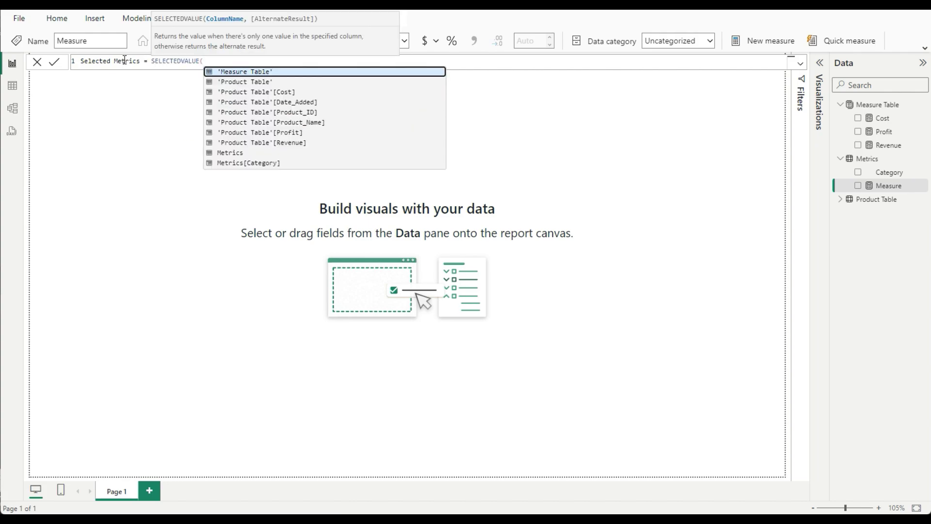
type("categ")
key("Tab")
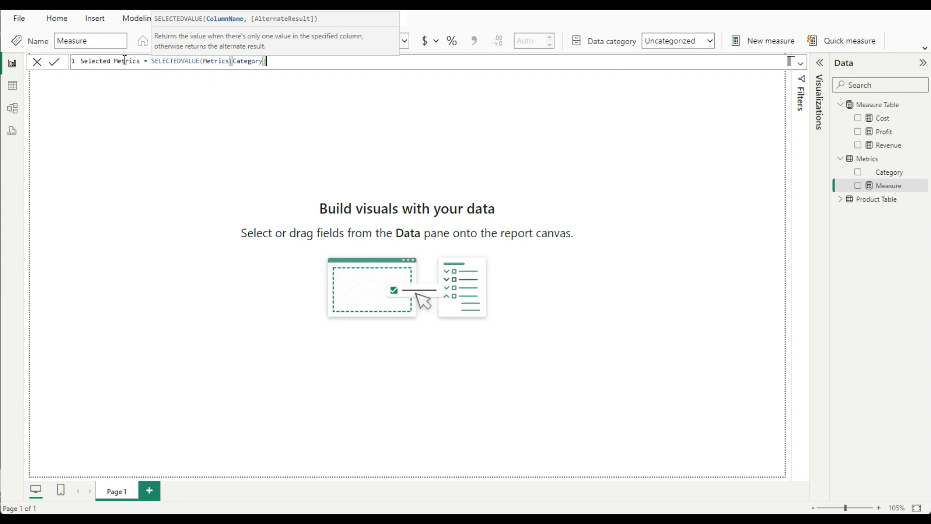
type(")")
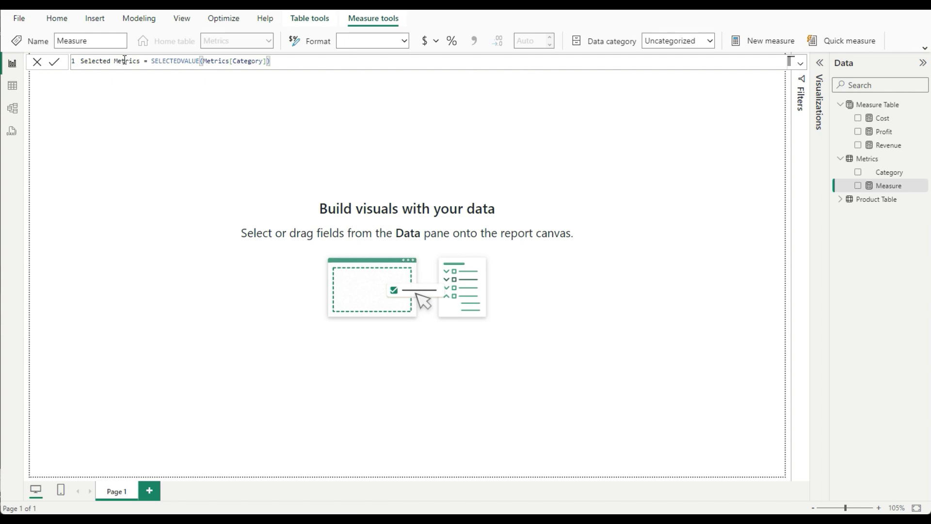
key("Return")
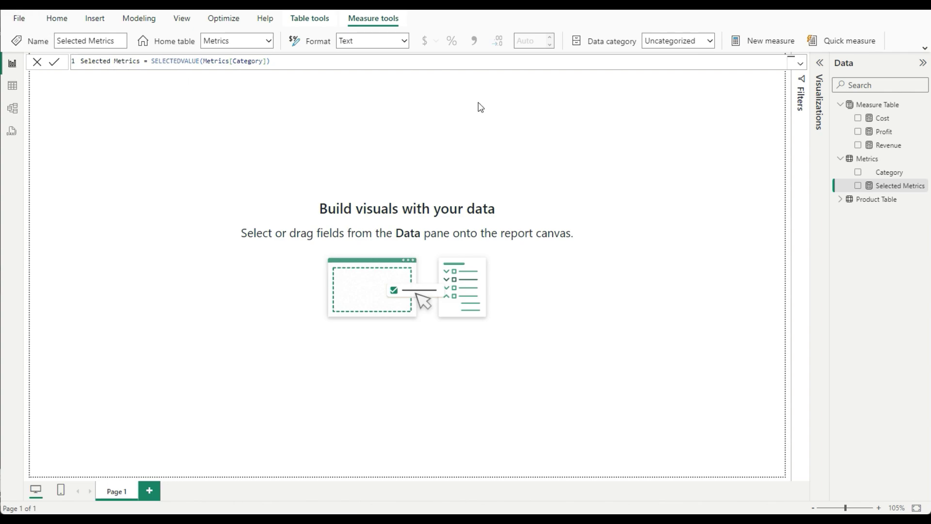
- Start a new Value measure as SWITCH([Selected Metrics], with a "Revenue" → [Revenue] case
left_click(748, 43)
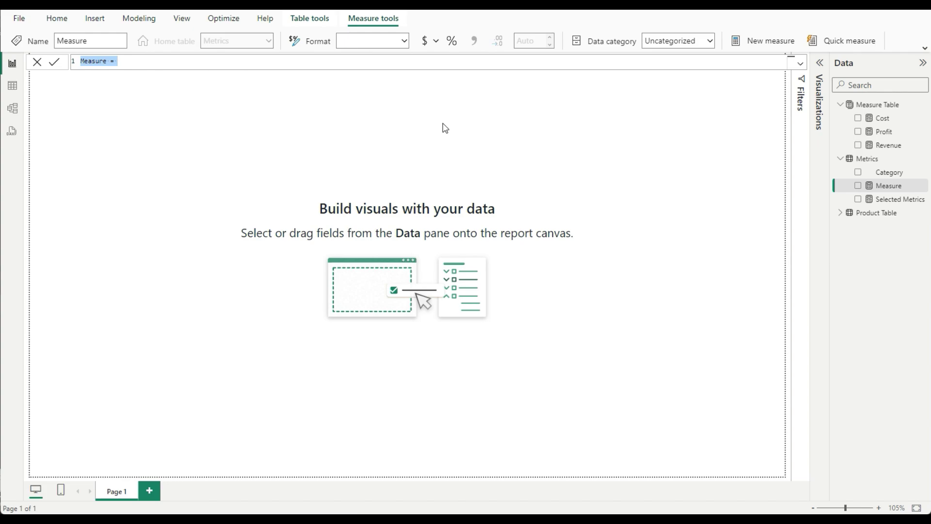
type("Value = SWIT")
key("Tab")
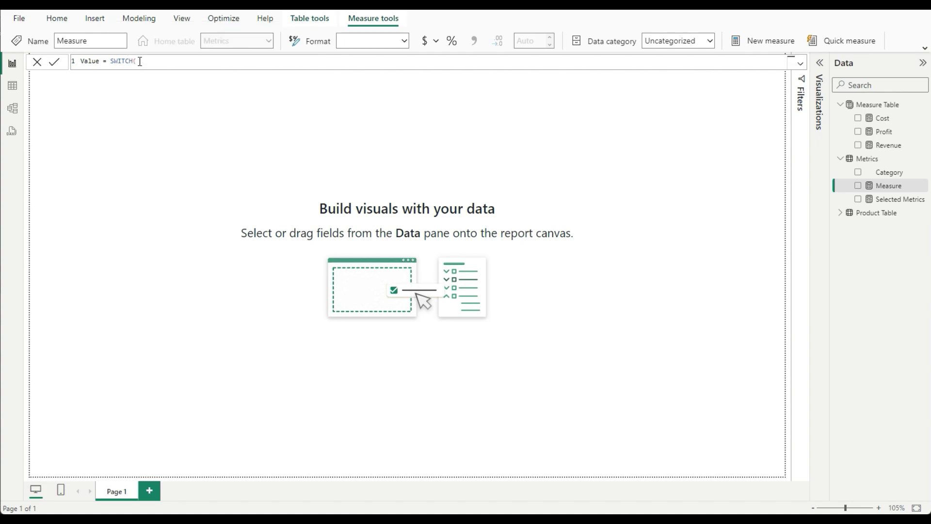
type("sele")
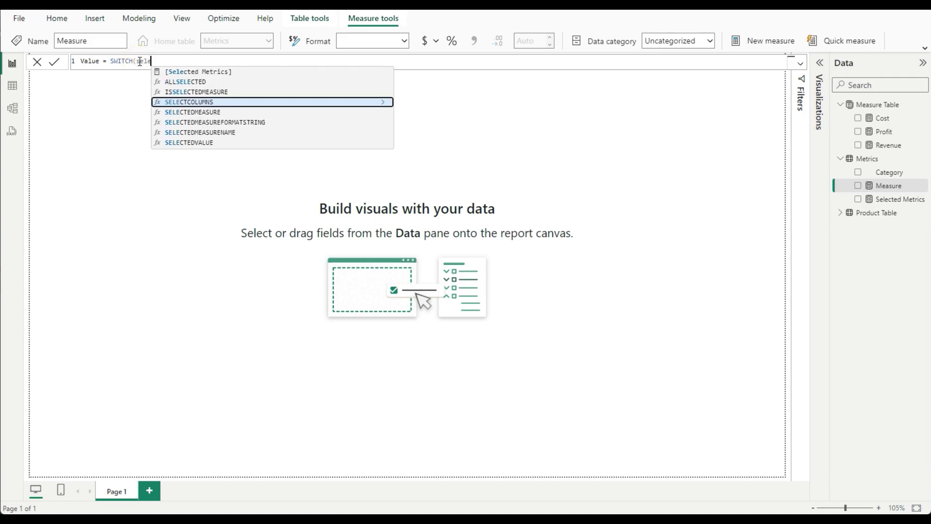
key("Up")
key("Up")
key("Up")
key("Tab")
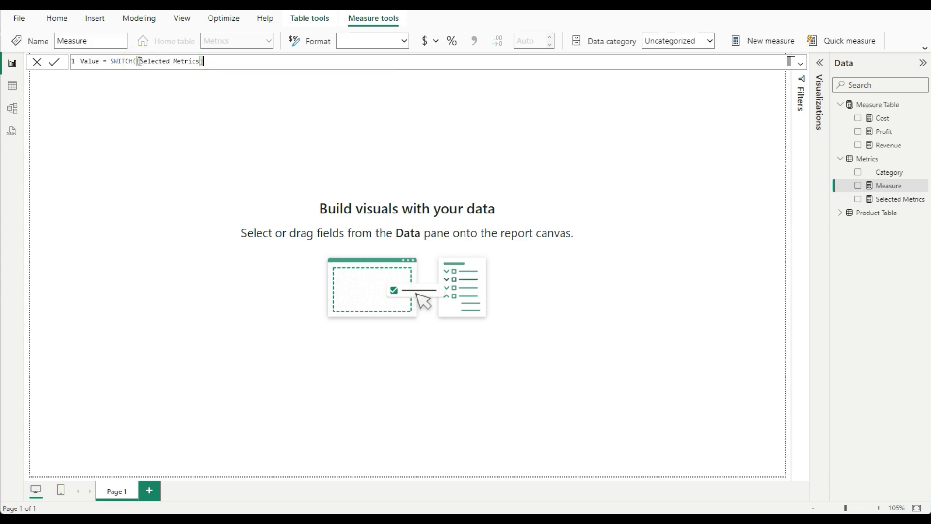
type(",")
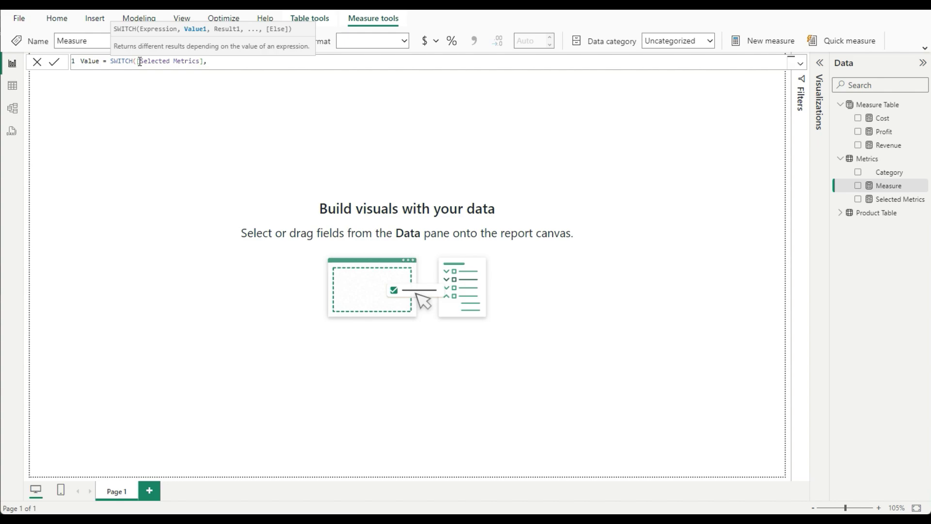
key("shift+Return")
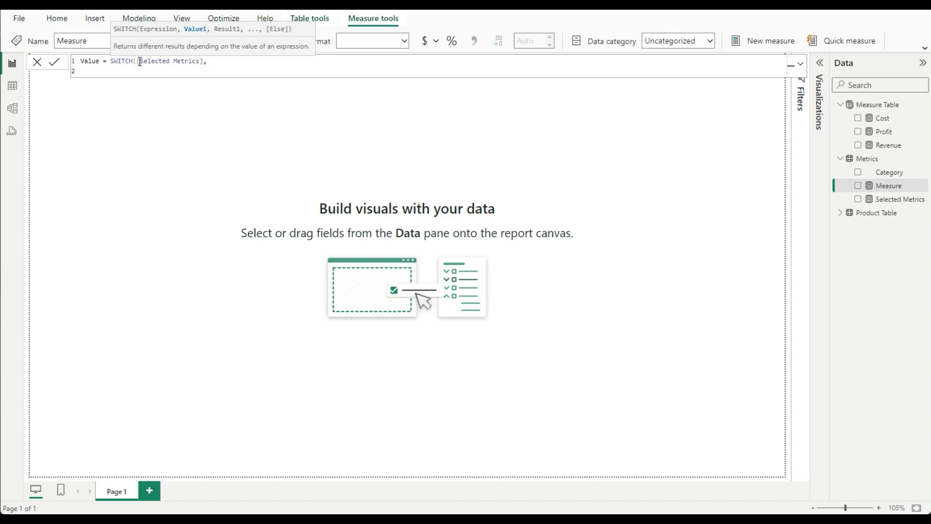
type("\"Revenue\", revenue")
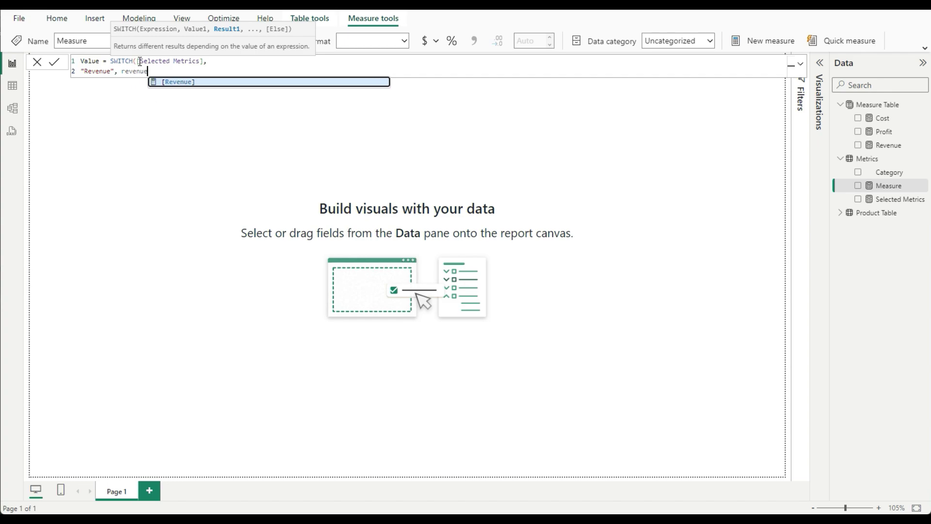
key("Tab")
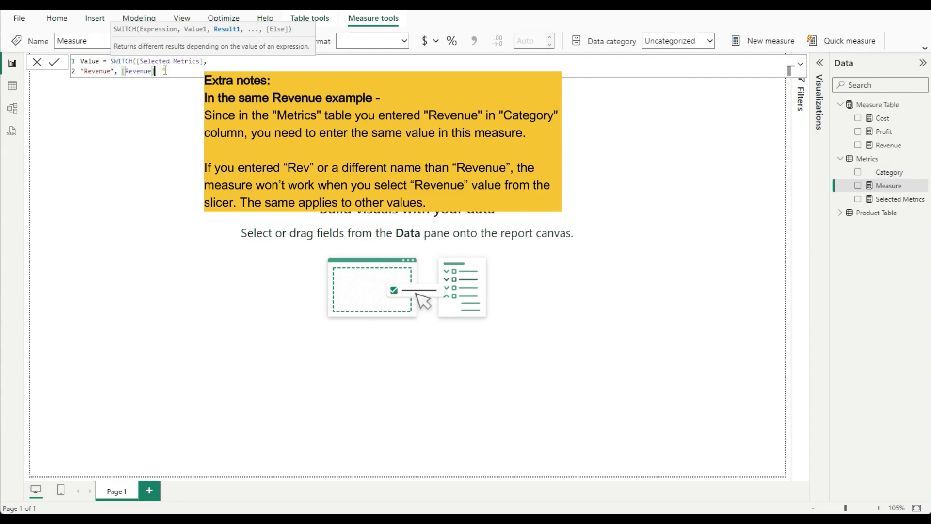
- Add the "Cost" → [Cost] and "Profit" → [Profit] cases and commit the Value measure
type(",")
key("Return")
type("\"C")
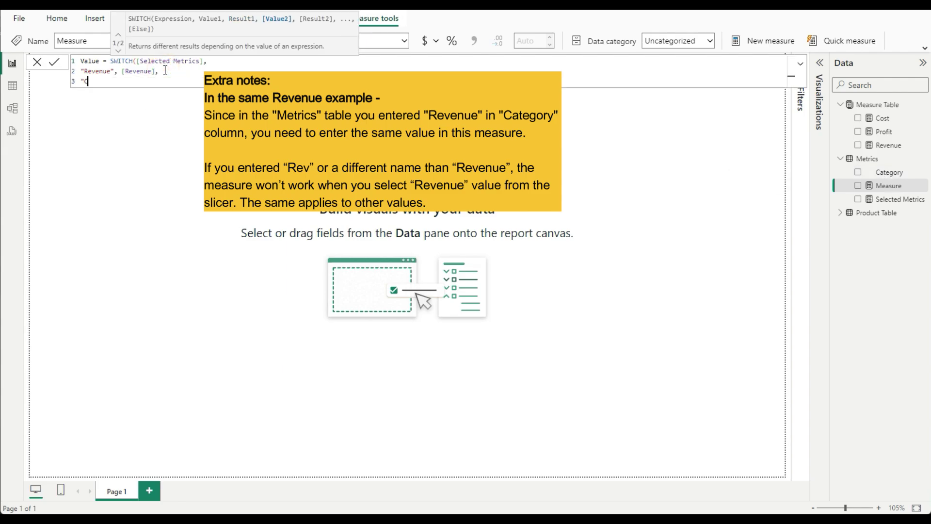
type("ost\", cos")
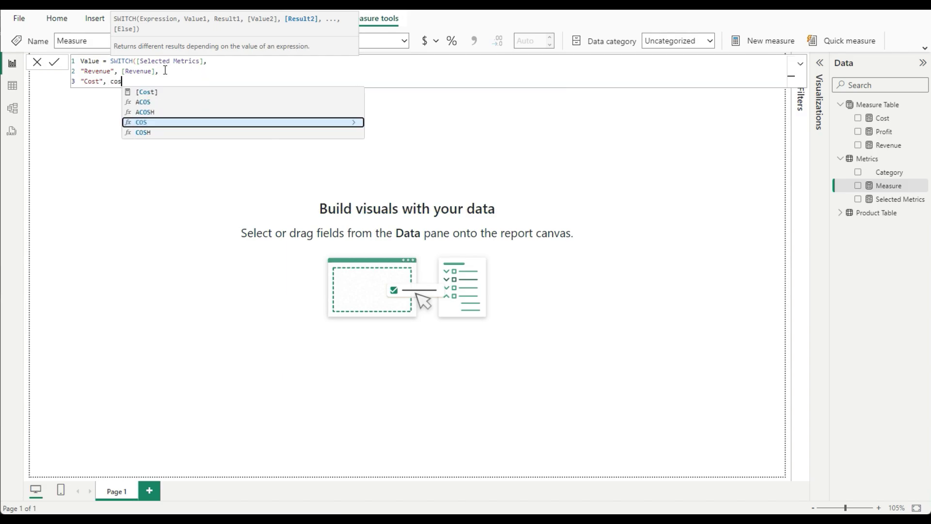
type("t")
key("Tab")
type(",")
key("Return")
type("P")
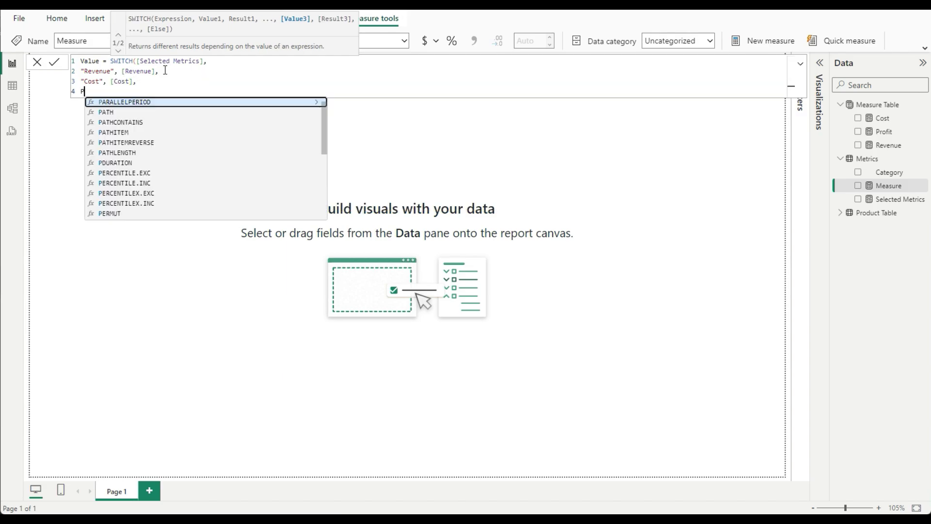
key("BackSpace")
type("\"Profit\"")
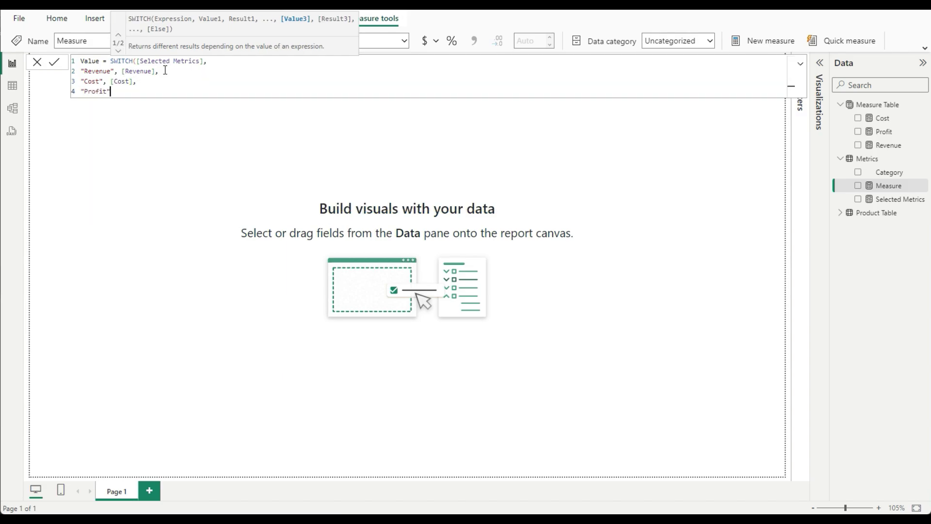
type(", pro")
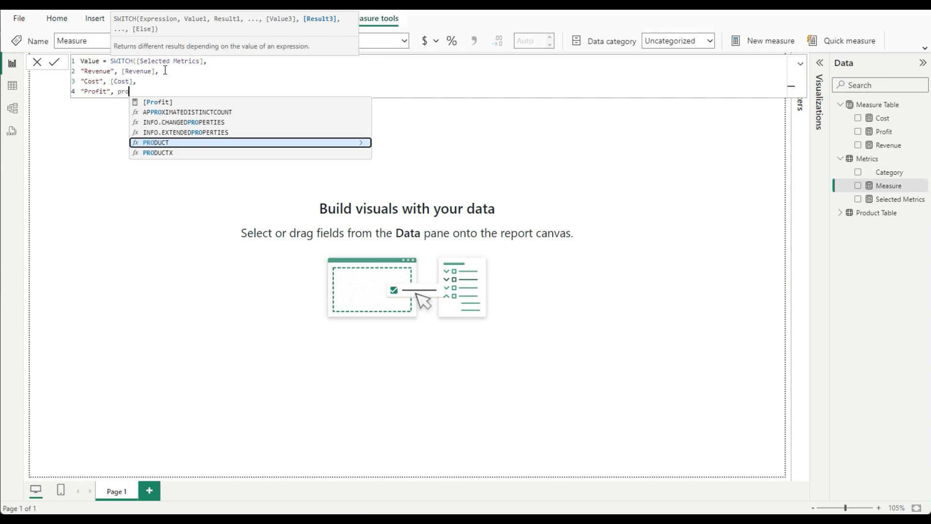
key("Up")
key("Up")
key("Up")
key("Up")
key("Tab")
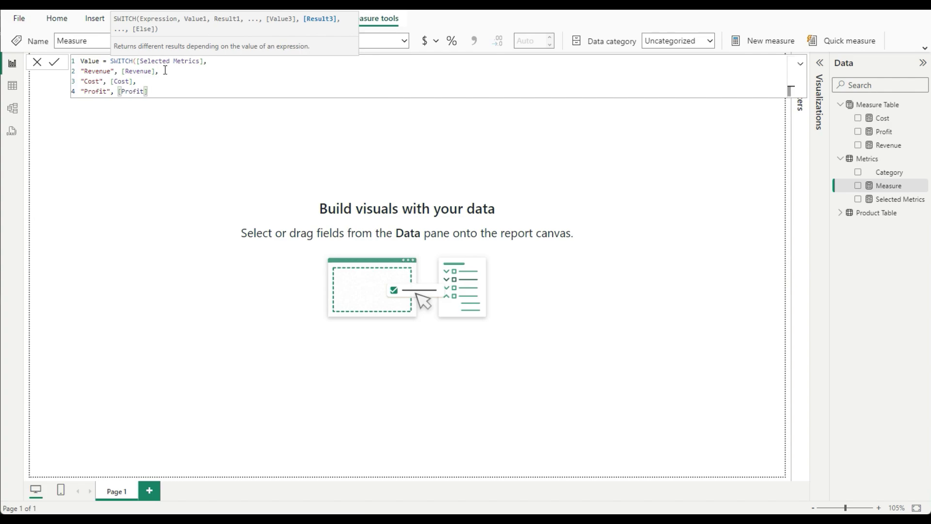
type(")")
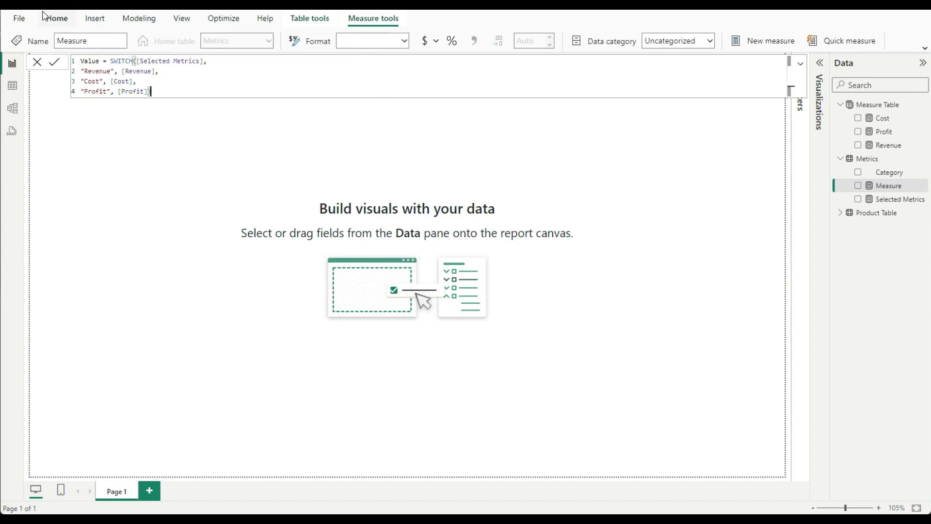
left_click(54, 70)
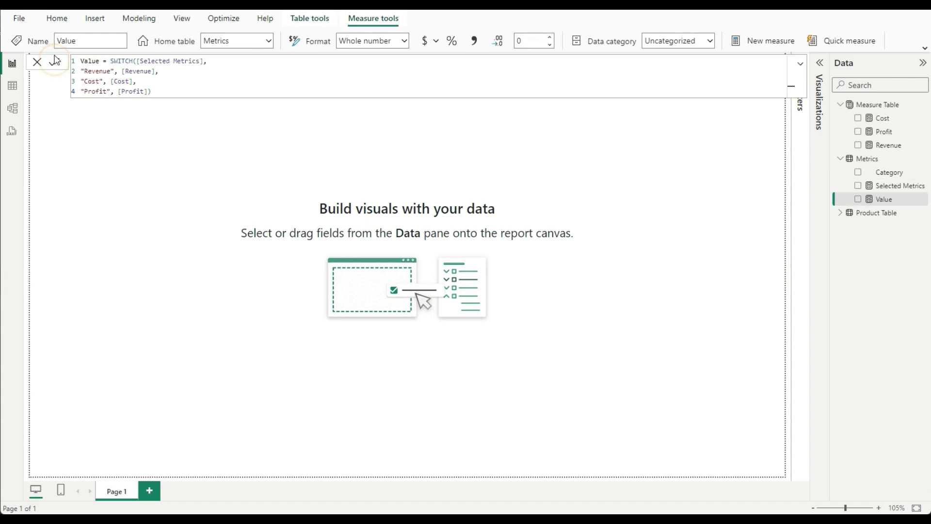
- Add Category to the page as a checkbox slicer
left_click(665, 194)
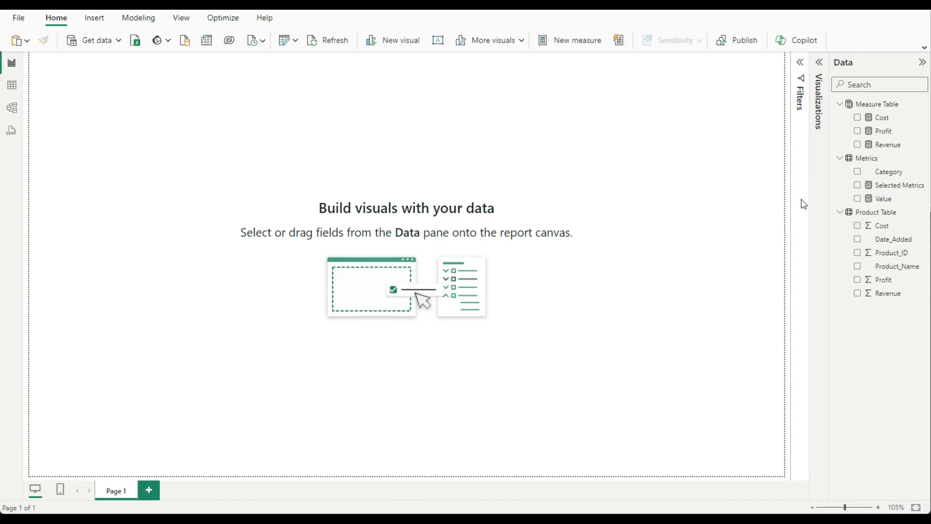
left_click(857, 172)
left_click(819, 62)
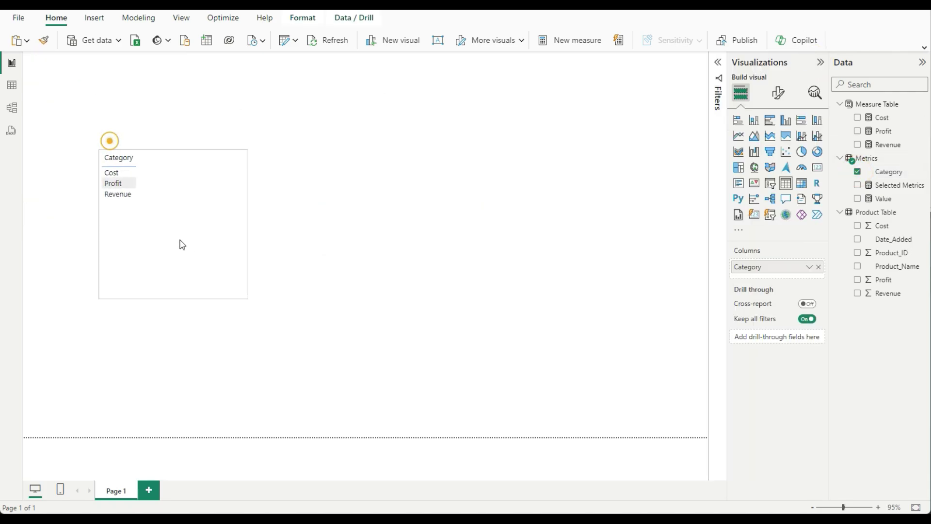
left_click(770, 183)
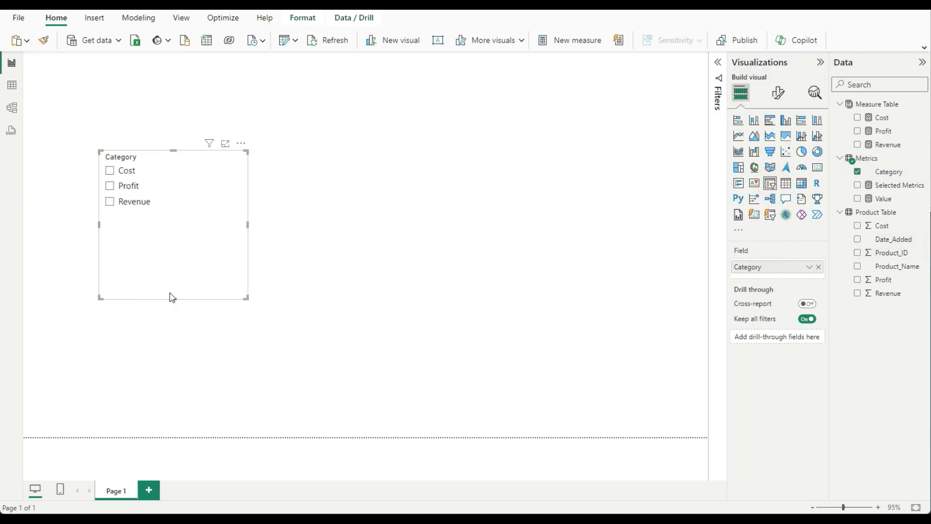
left_click(410, 210)
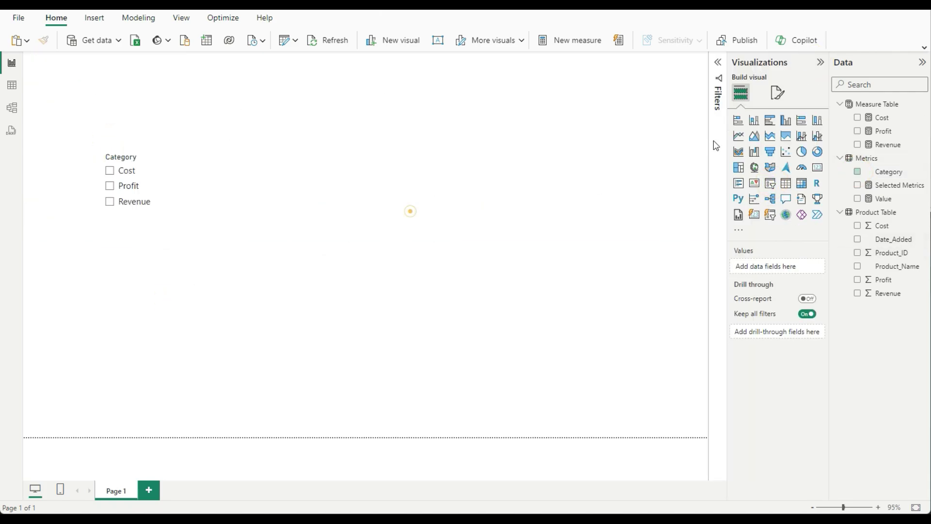
- Add Selected Metrics to the canvas centre as a card
left_click(858, 185)
left_click_drag(166, 108, 392, 179)
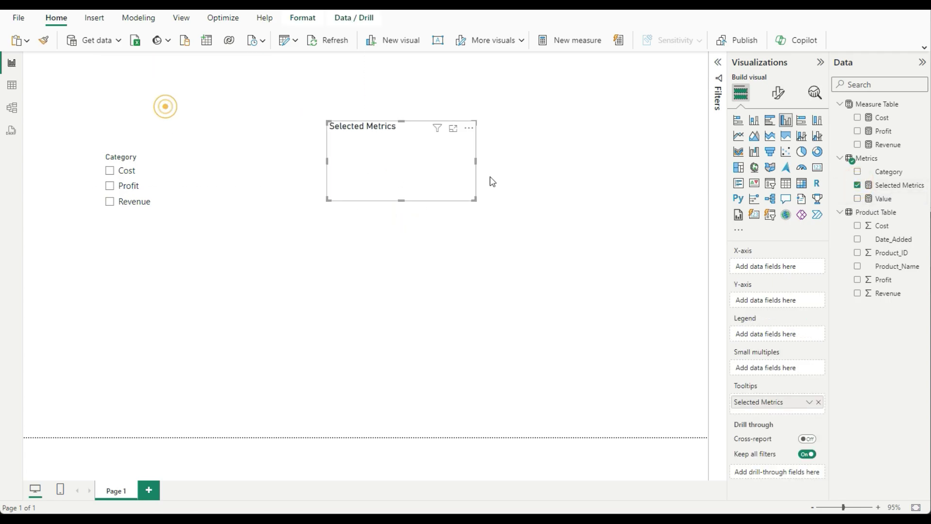
left_click(754, 214)
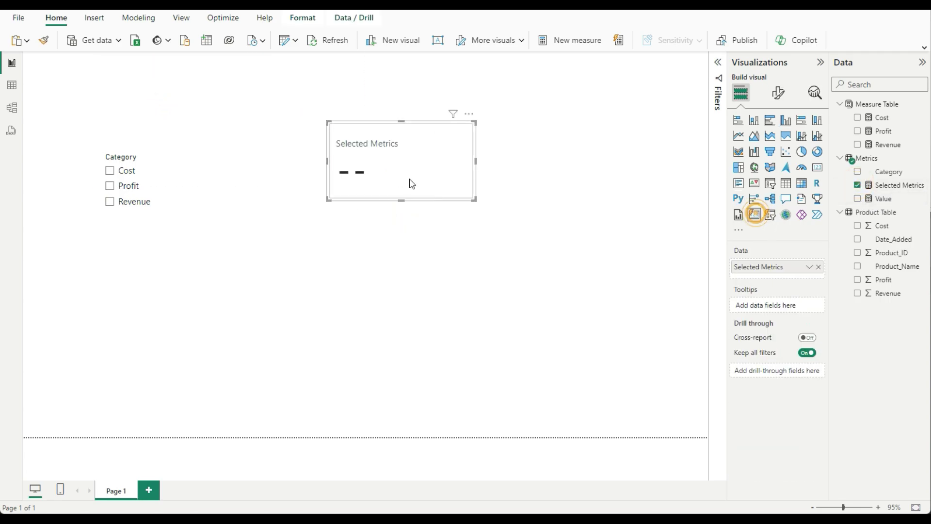
- Duplicate the card, switch its field to Value, and align both cards on the left
key("ctrl+c")
key("ctrl+v")
left_click_drag(402, 178, 402, 268)
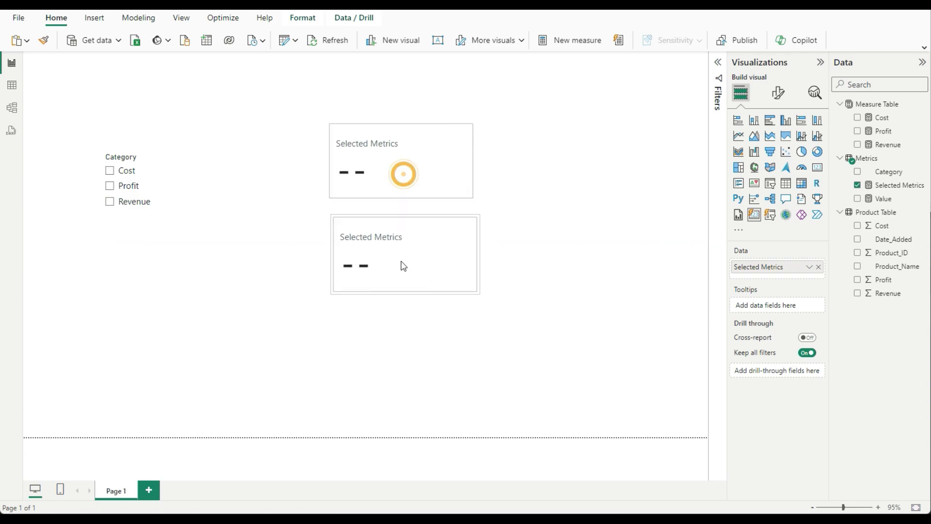
left_click(857, 184)
left_click(857, 198)
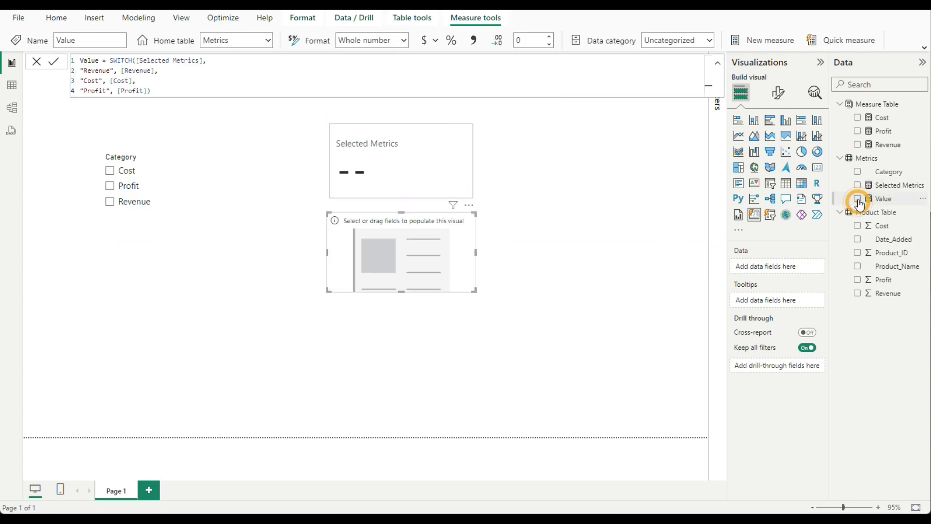
left_click_drag(416, 178, 312, 180)
left_click_drag(405, 245, 297, 252)
left_click(503, 199)
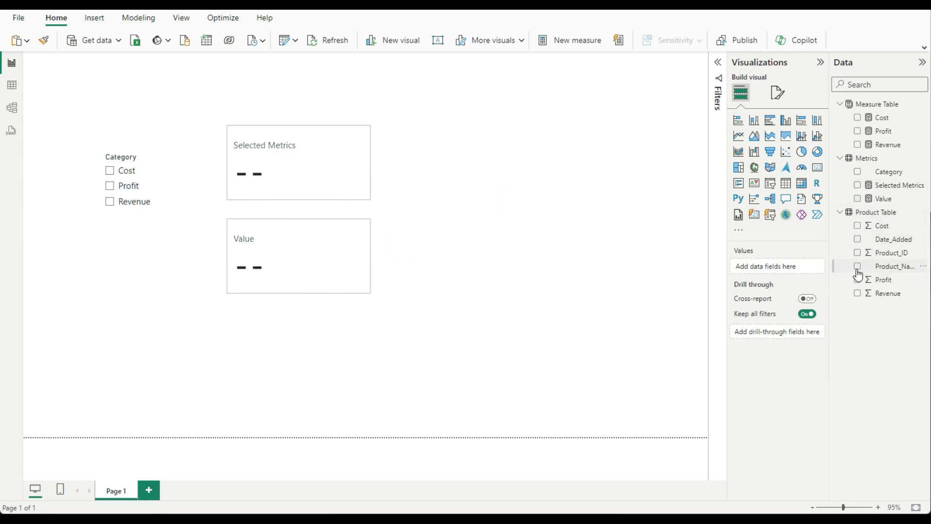
left_click(786, 183)
- Build a Product_Name, Revenue, Cost, Profit table showing all ten products, then select Cost in the slicer
left_click_drag(189, 94, 495, 171)
left_click(857, 267)
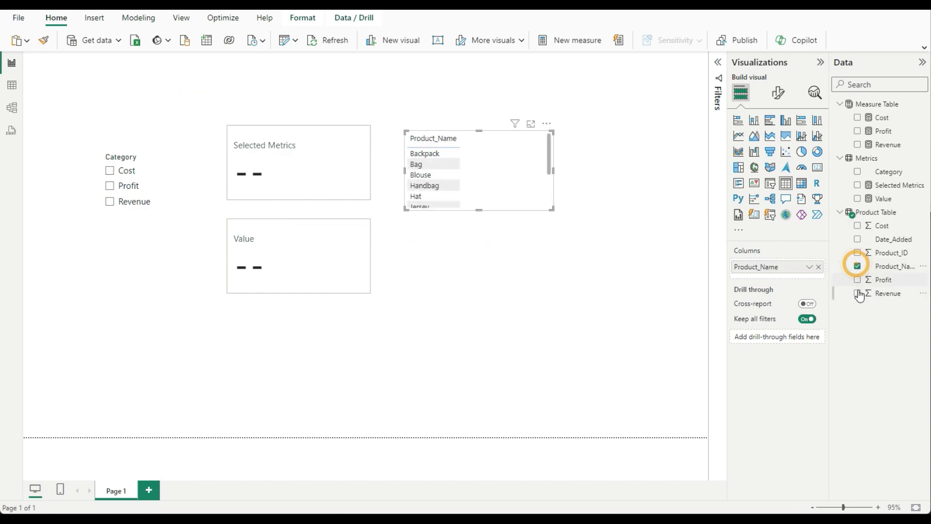
left_click(858, 293)
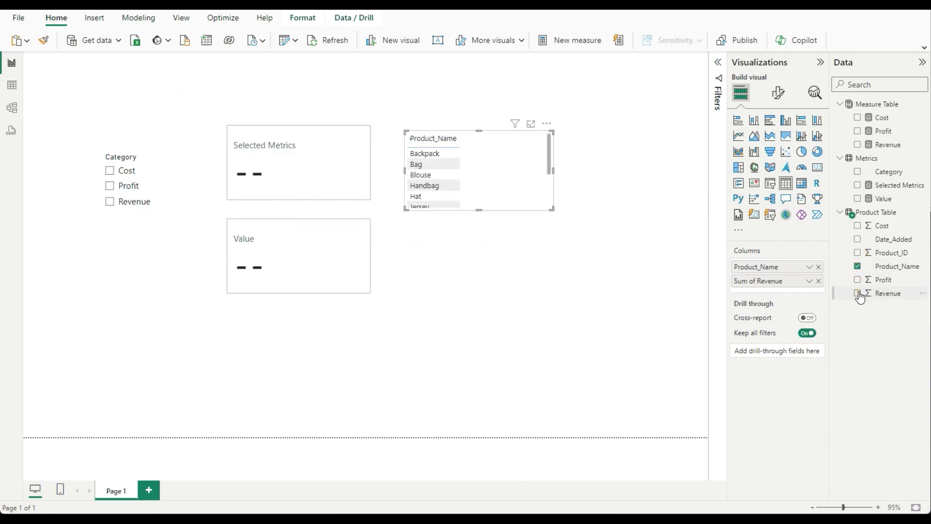
left_click(858, 226)
left_click(858, 280)
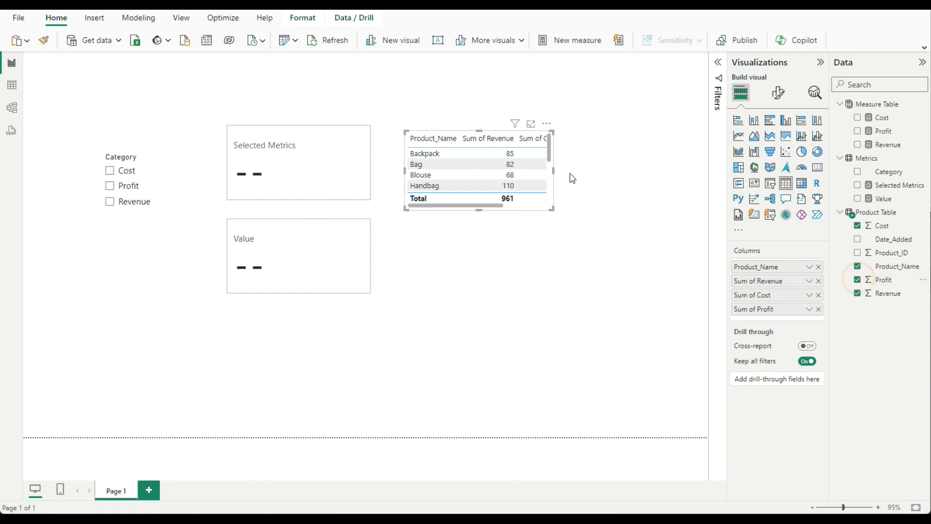
left_click_drag(552, 171, 657, 171)
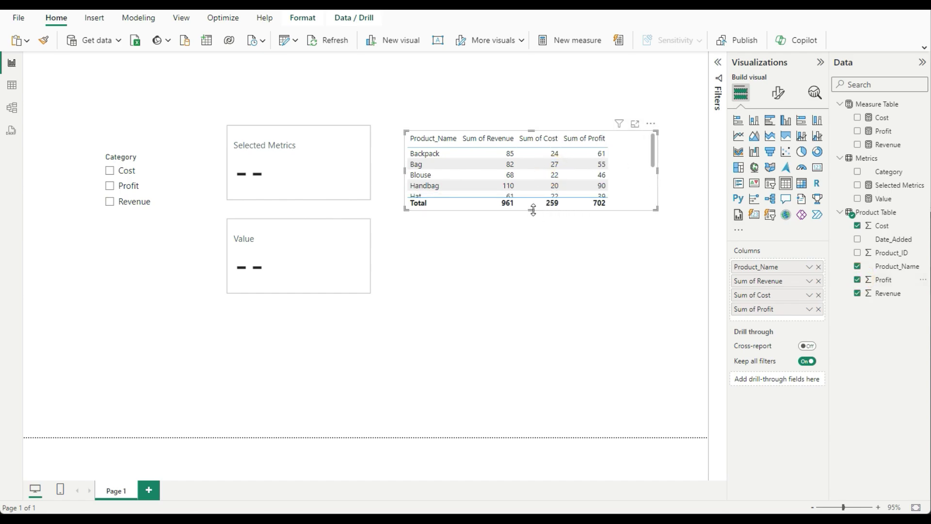
left_click_drag(533, 209, 588, 298)
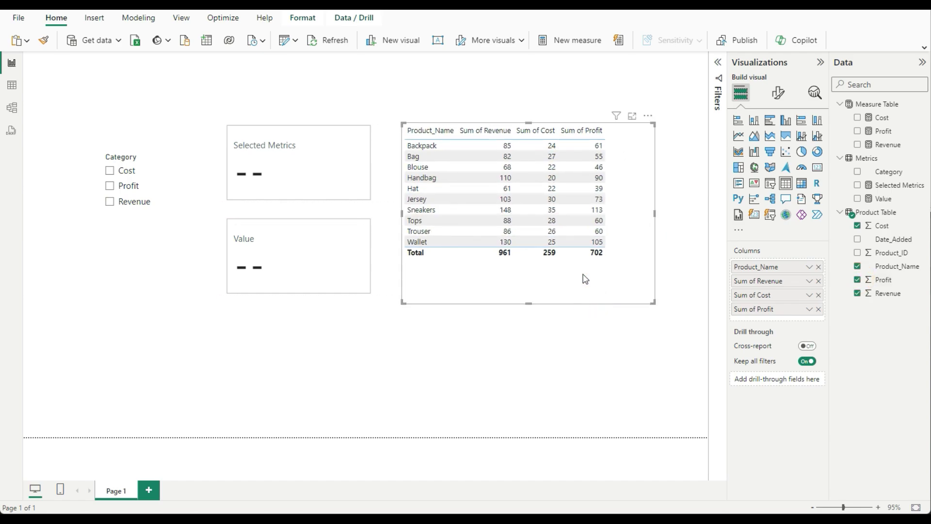
left_click_drag(115, 171, 93, 169)
left_click(93, 168)
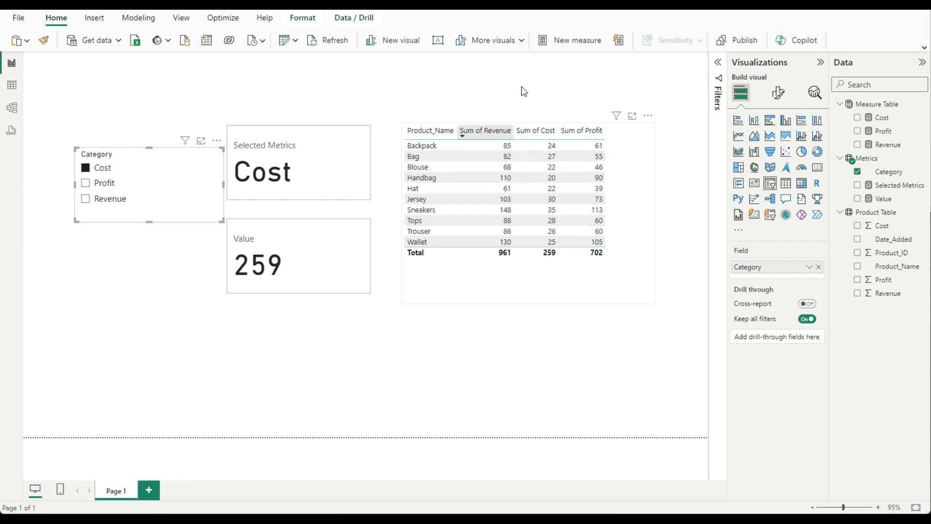
- Test the Profit and Revenue slicer choices, clear the selection, and narrow the slicer
left_click(86, 183)
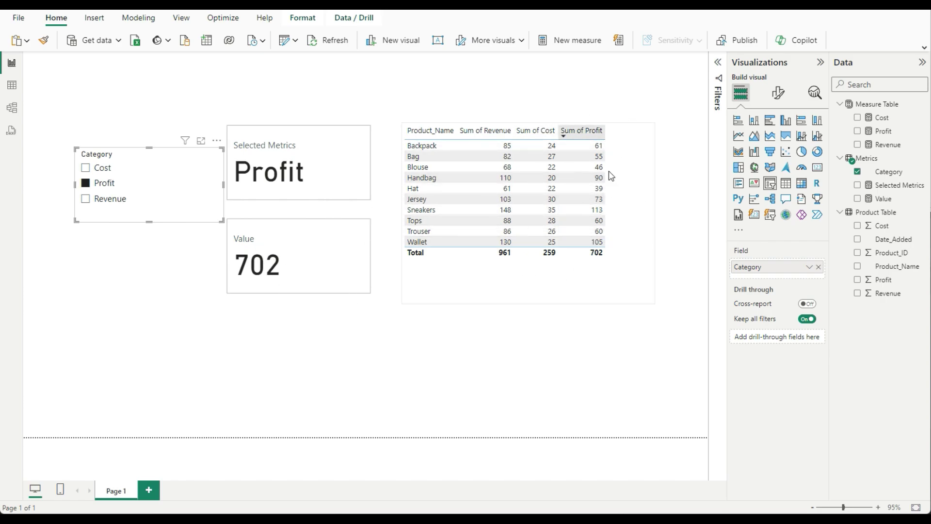
left_click(85, 198)
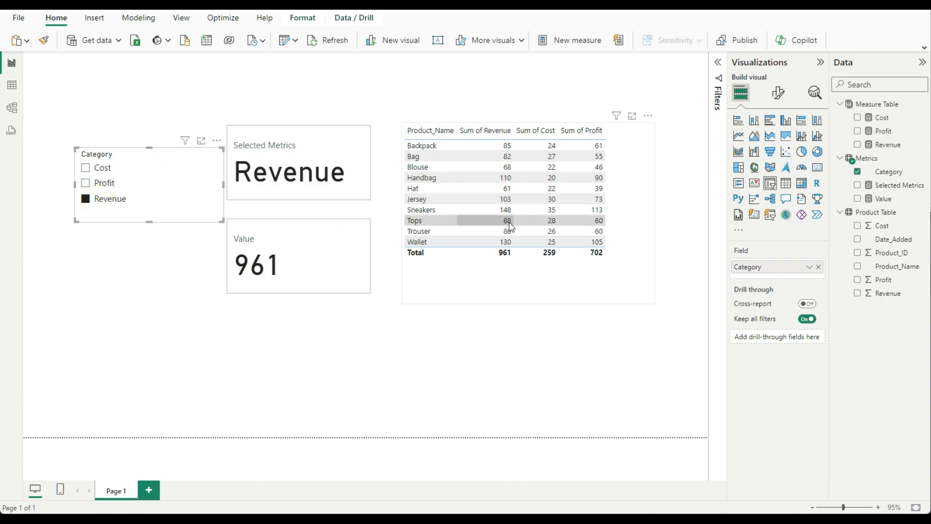
left_click(104, 199)
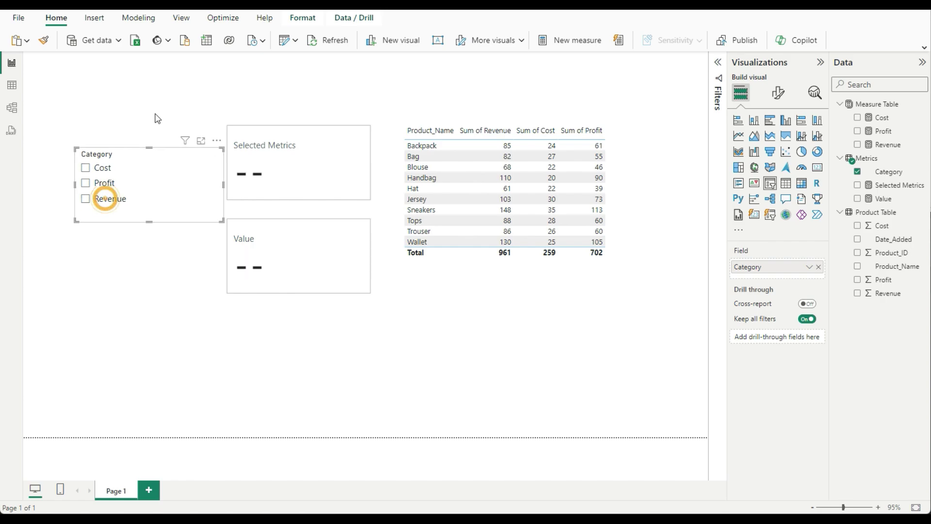
left_click_drag(223, 180, 176, 181)
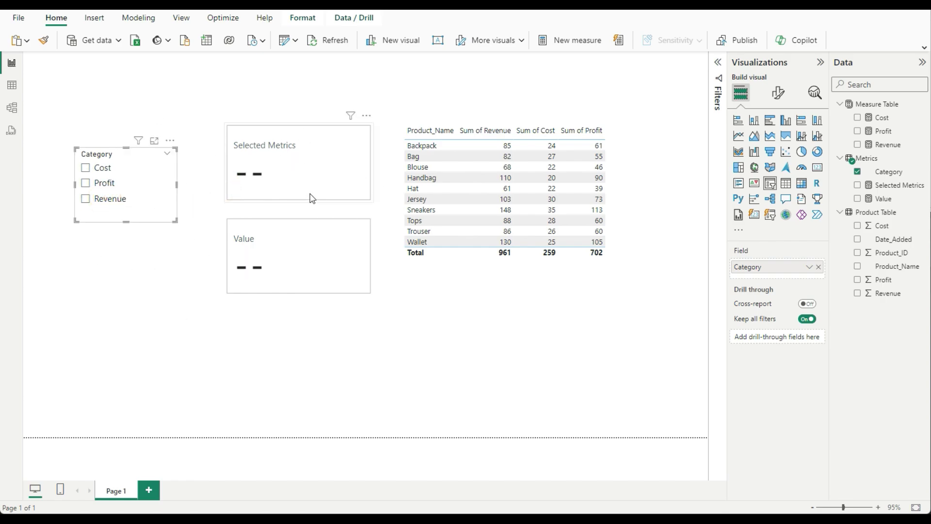
left_click(882, 199)
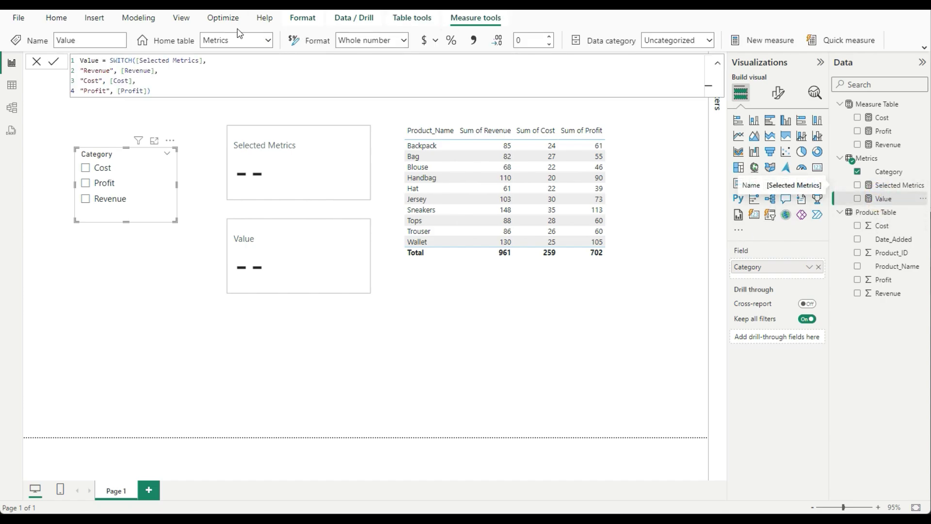
- Give Value's SWITCH a "No Category Selected" fallback and move and widen the Value card to fit
left_click(148, 91)
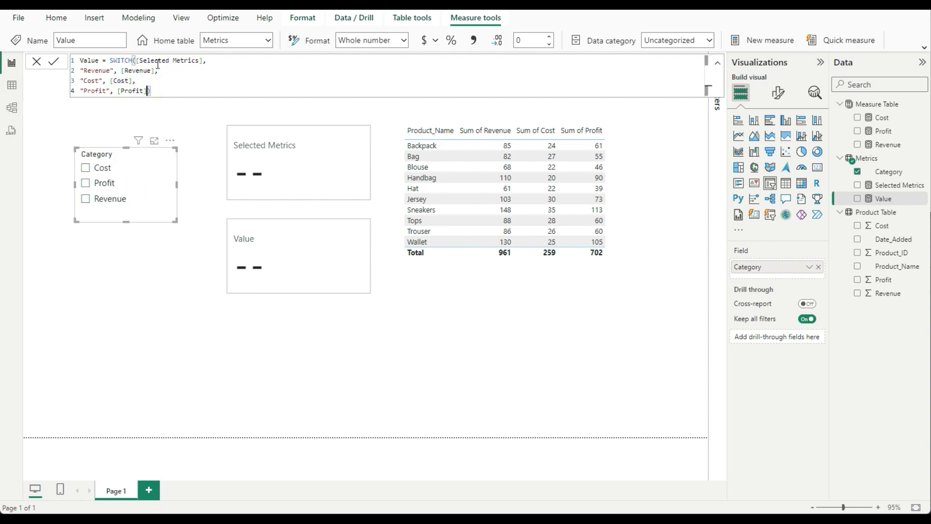
type(",")
key("shift+Return")
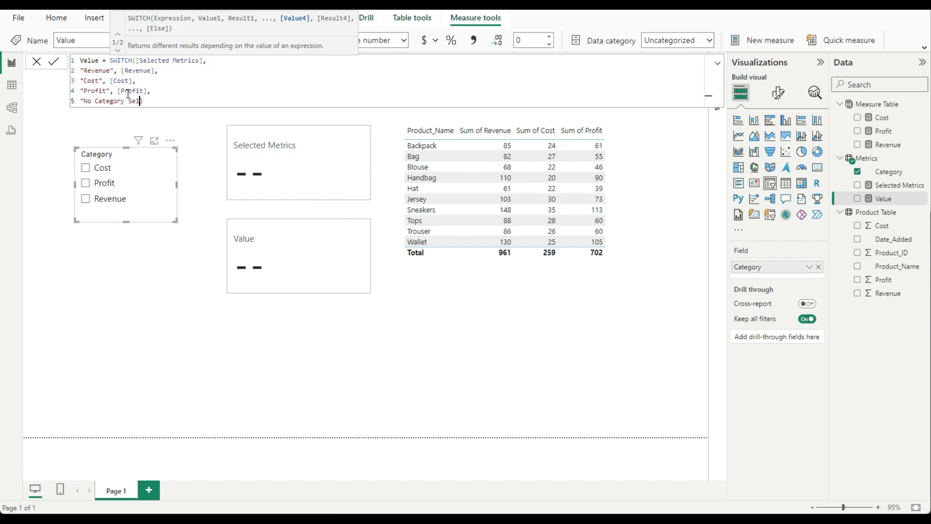
type("\"")
left_click(54, 62)
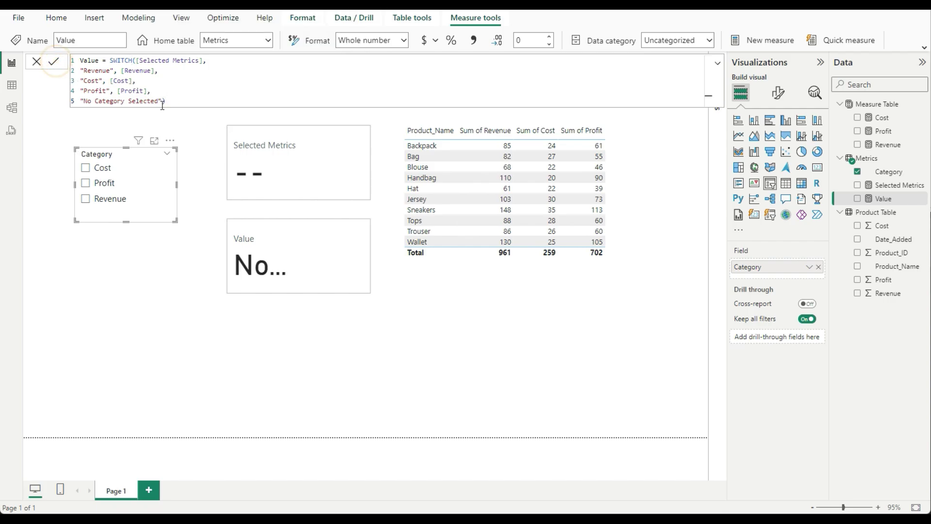
left_click_drag(304, 241, 239, 323)
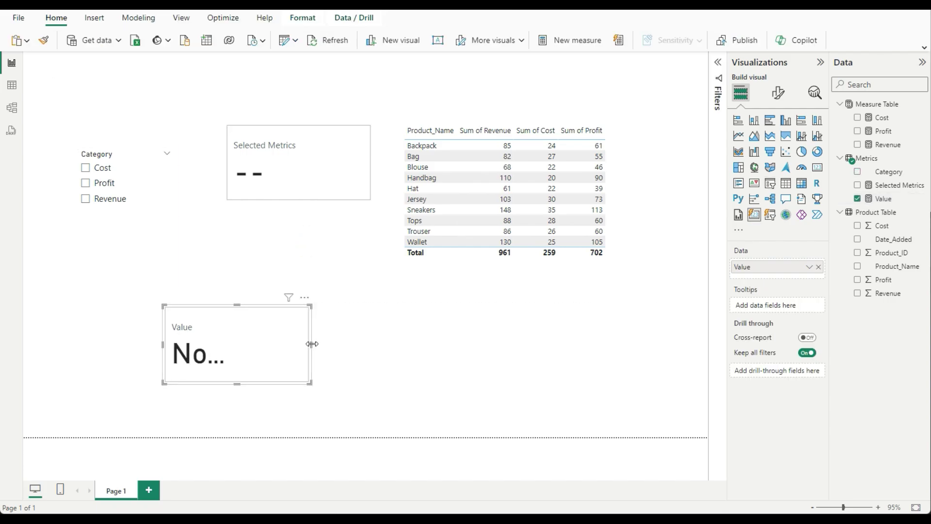
left_click_drag(312, 343, 469, 345)
- Try 0 as the Value fallback, revert to "No Category Selected", and copy that string
left_click(883, 198)
left_click(162, 100)
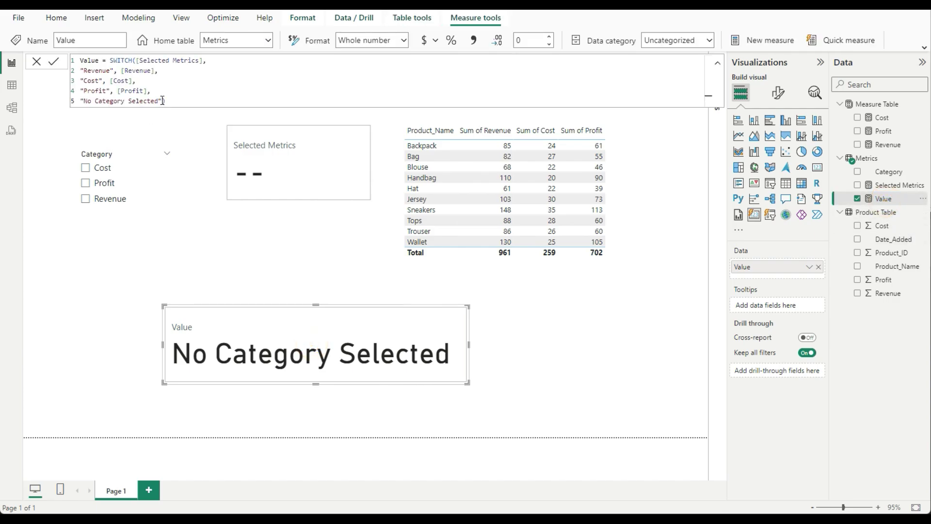
left_click(78, 102, "shift")
key("BackSpace")
type("0")
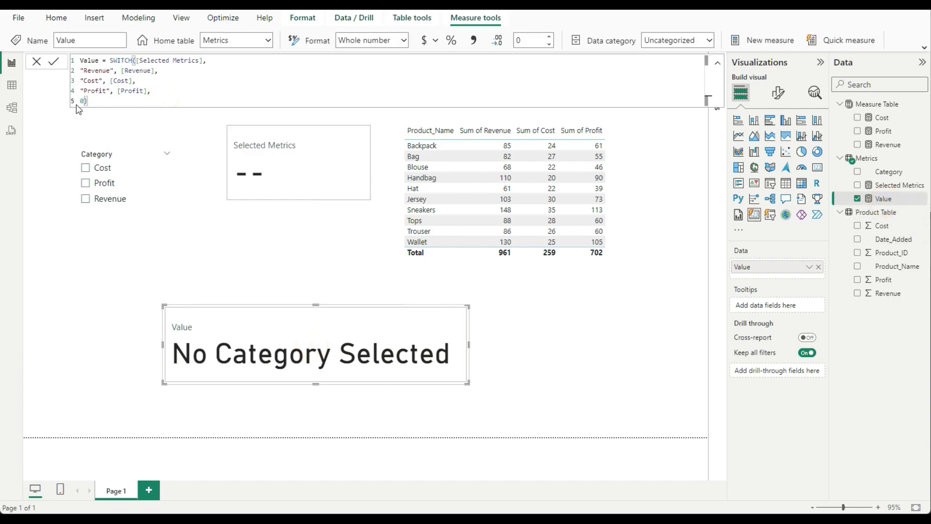
key("Return")
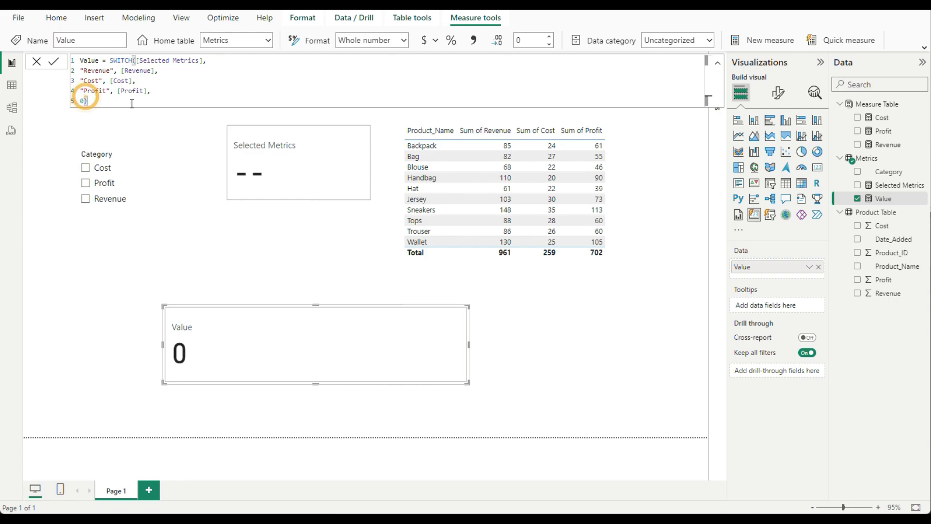
key("ctrl+z")
key("Return")
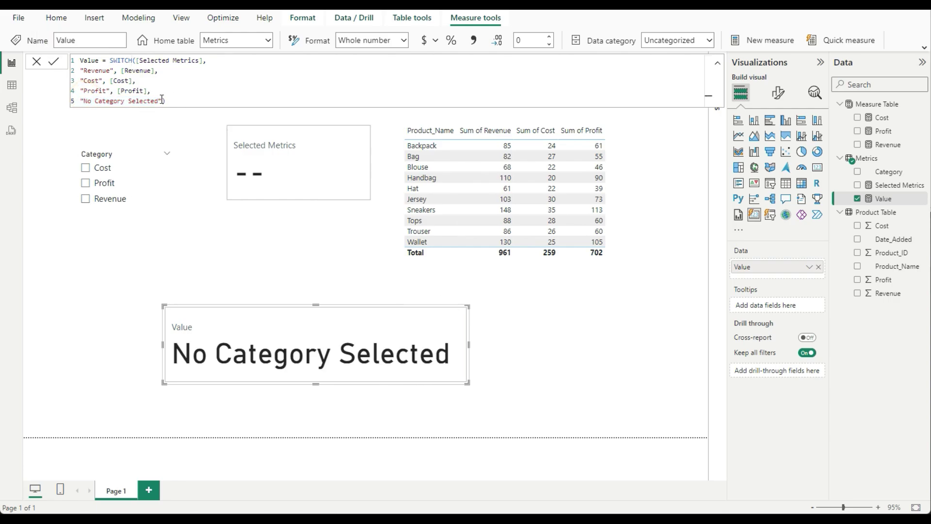
left_click_drag(162, 100, 80, 102)
key("ctrl+c")
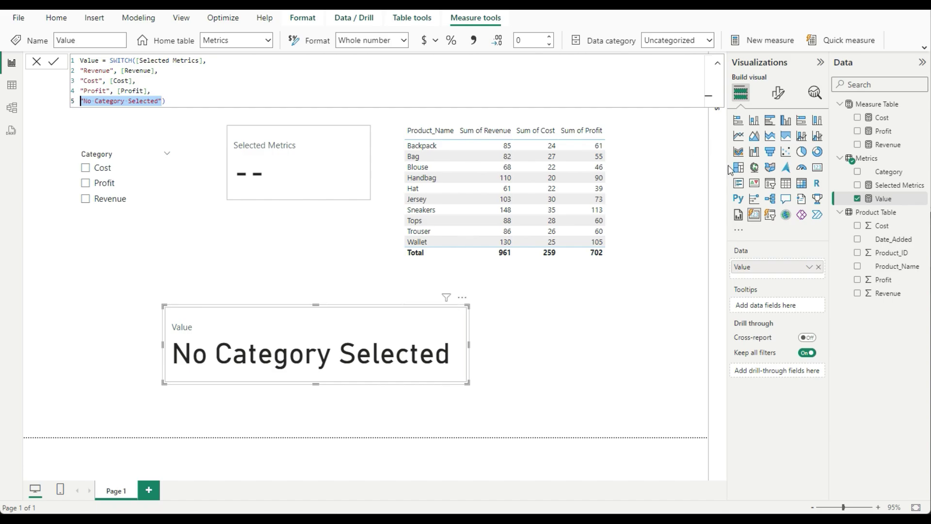
left_click(892, 185)
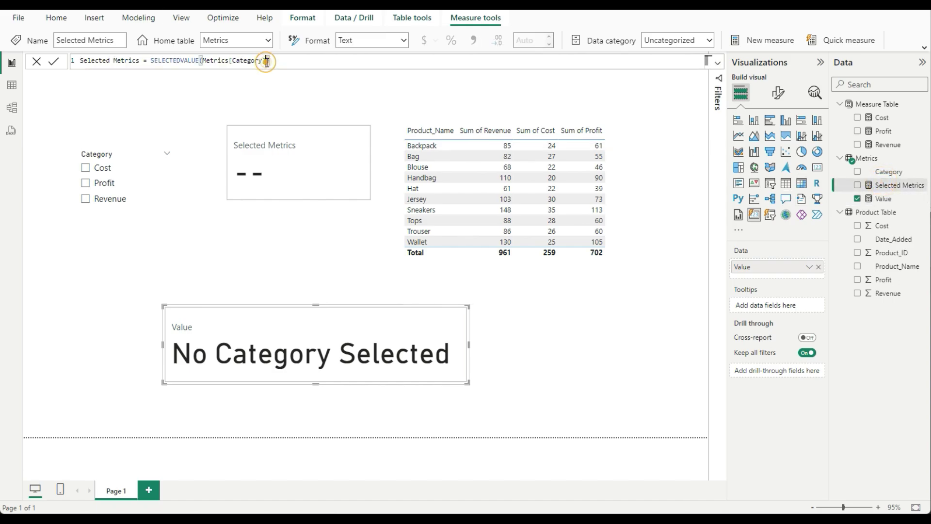
- Add the pasted "No Category Selected" fallback to the Selected Metrics SELECTEDVALUE formula
type(",")
key("ctrl+v")
key("Return")
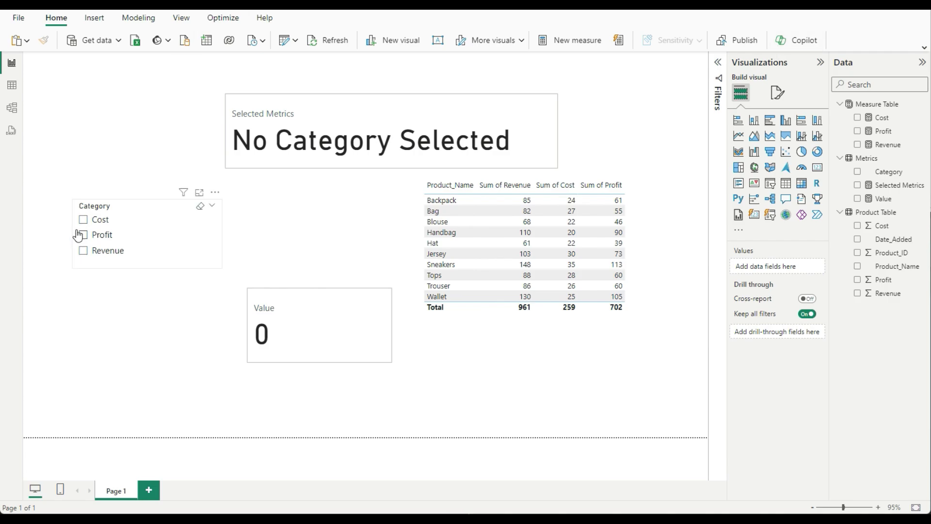
- Exclude Profit from the Category slicer's filter on Page 1
left_click(107, 207)
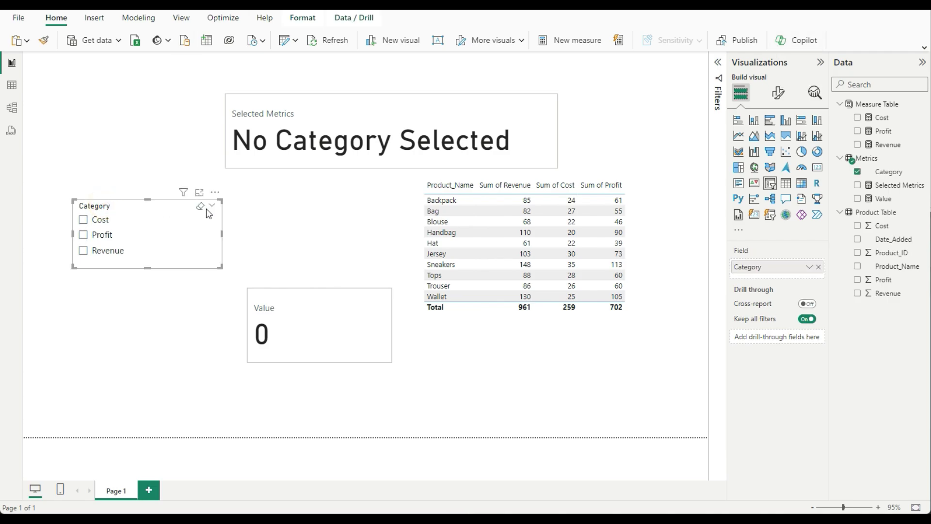
left_click(719, 62)
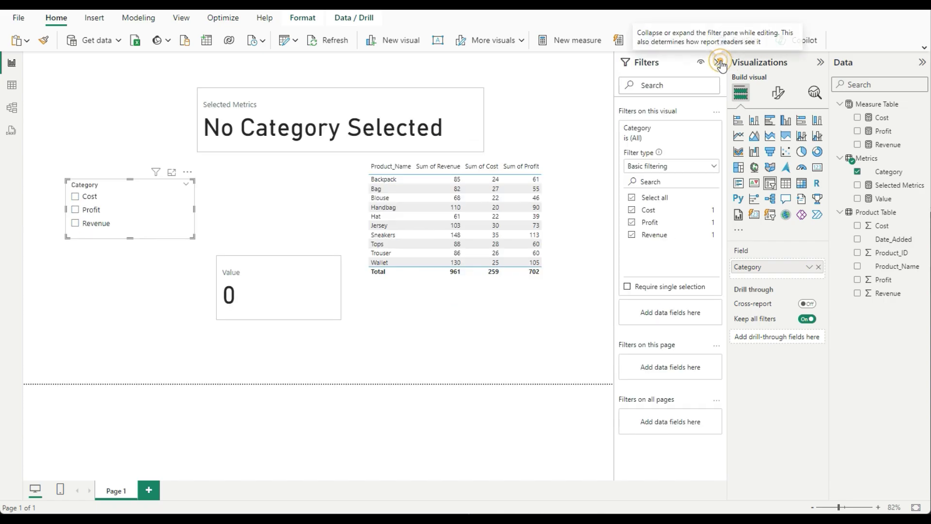
left_click(652, 224)
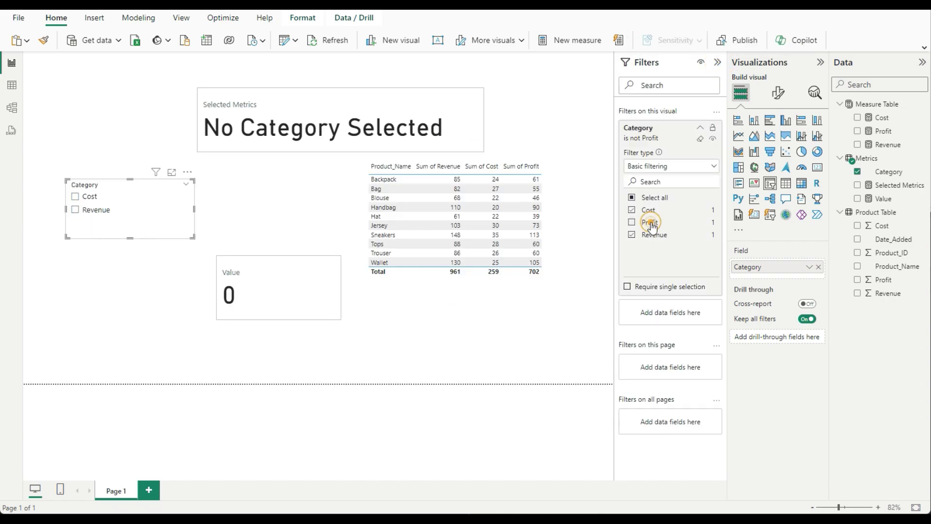
left_click(146, 289)
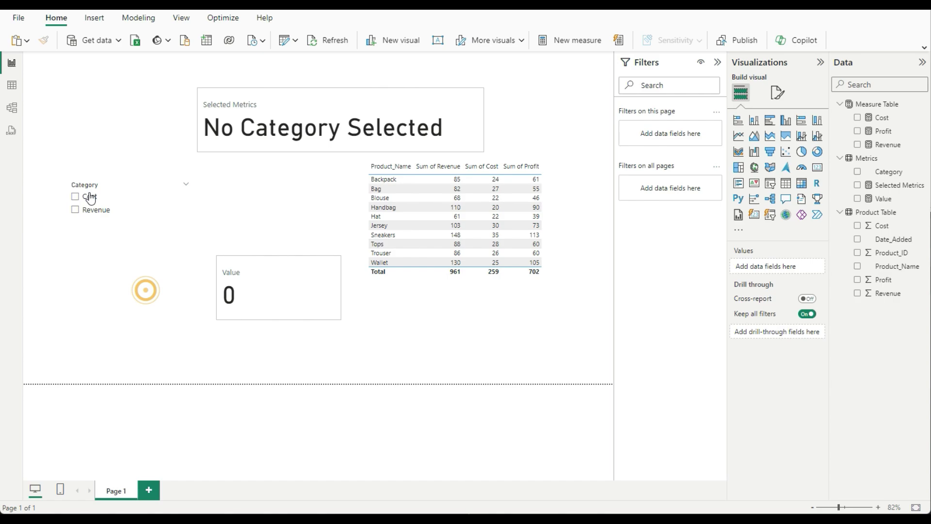
- Duplicate Page 1, set the copy's slicer filter to Select all, and collapse the Visualizations and Filters panes
right_click(113, 493)
left_click(138, 473)
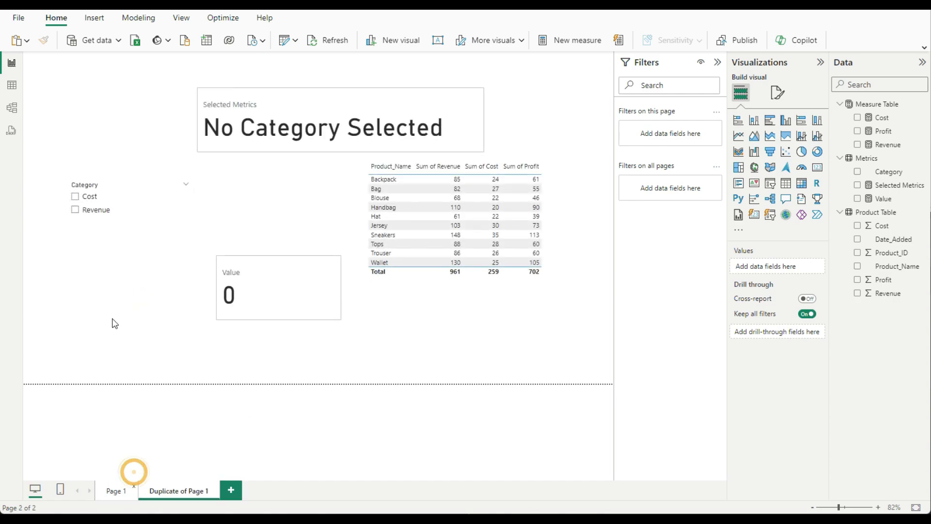
left_click(92, 189)
left_click(700, 130)
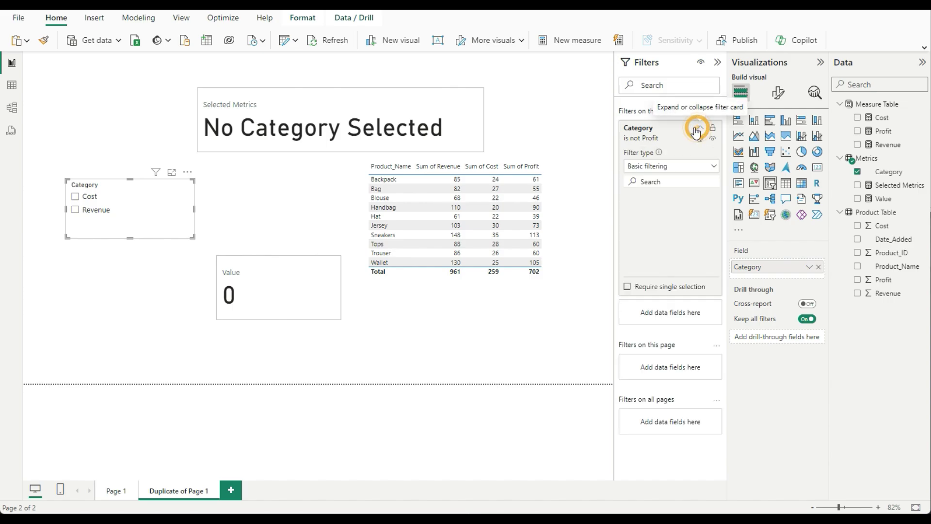
left_click(654, 198)
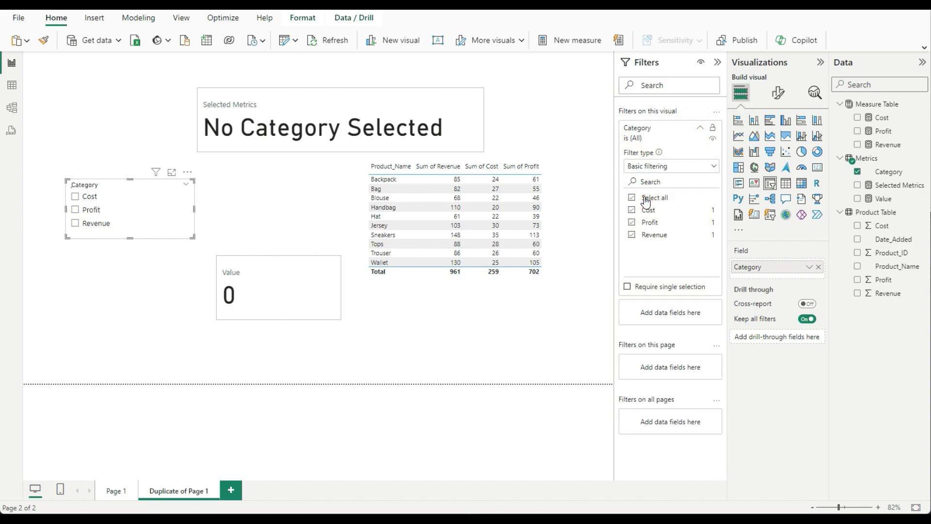
left_click(718, 63)
left_click(810, 62)
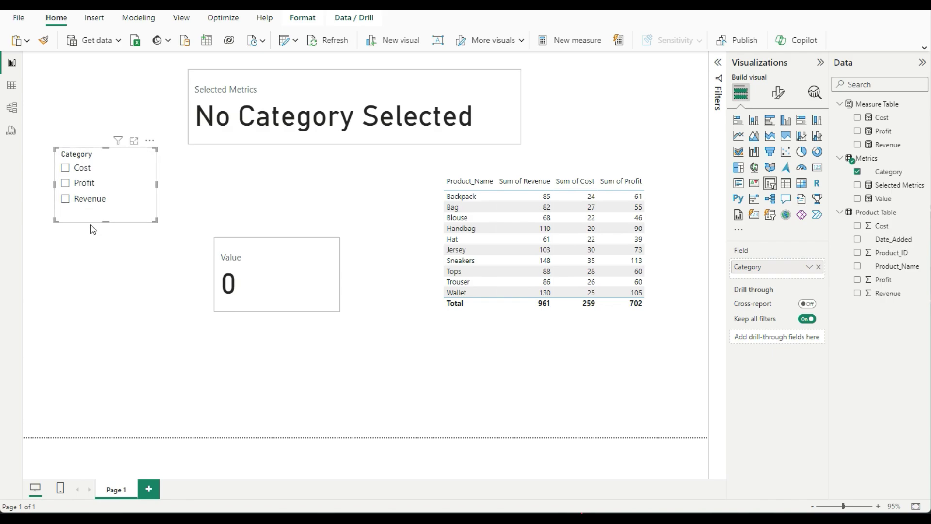
- Deselect the slicer and show the Metrics table's data in Table view
left_click(89, 255)
left_click(12, 85)
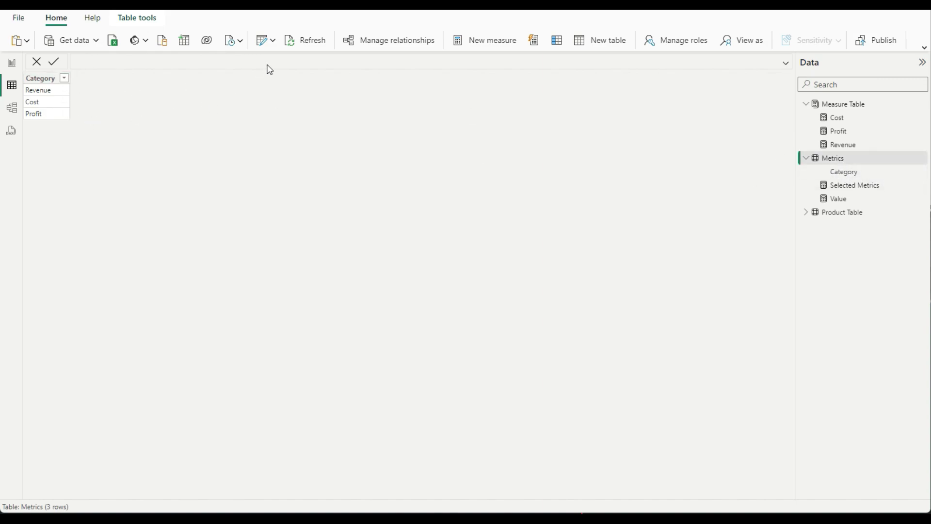
- Open the Metrics query's Source table for editing in Power Query Editor
left_click(265, 42)
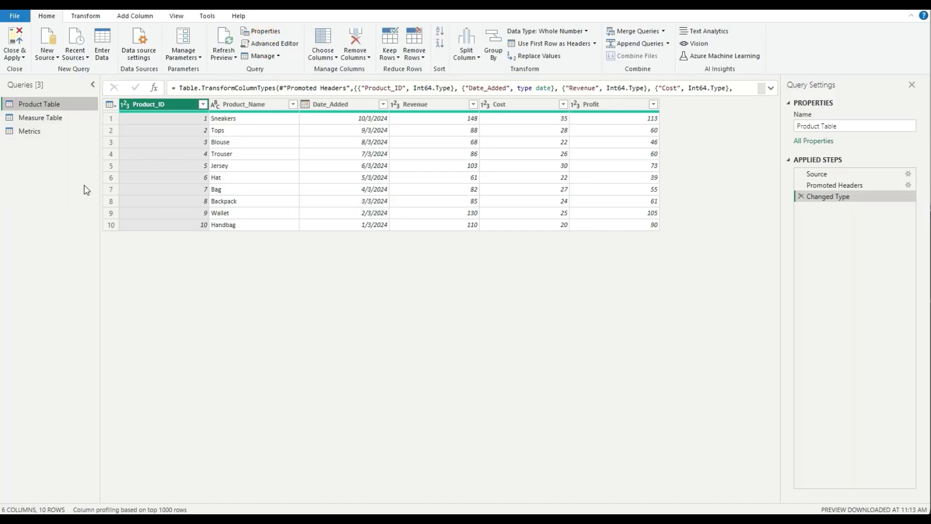
left_click(49, 132)
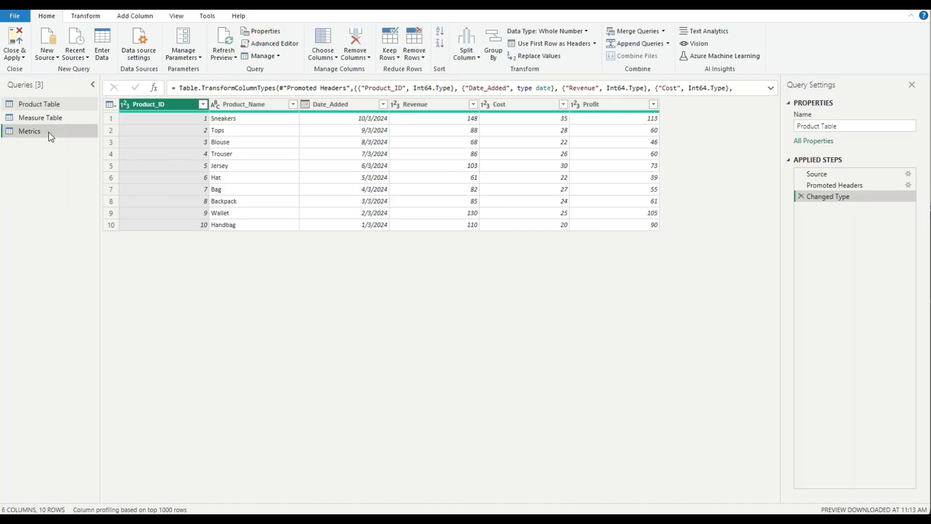
left_click(908, 173)
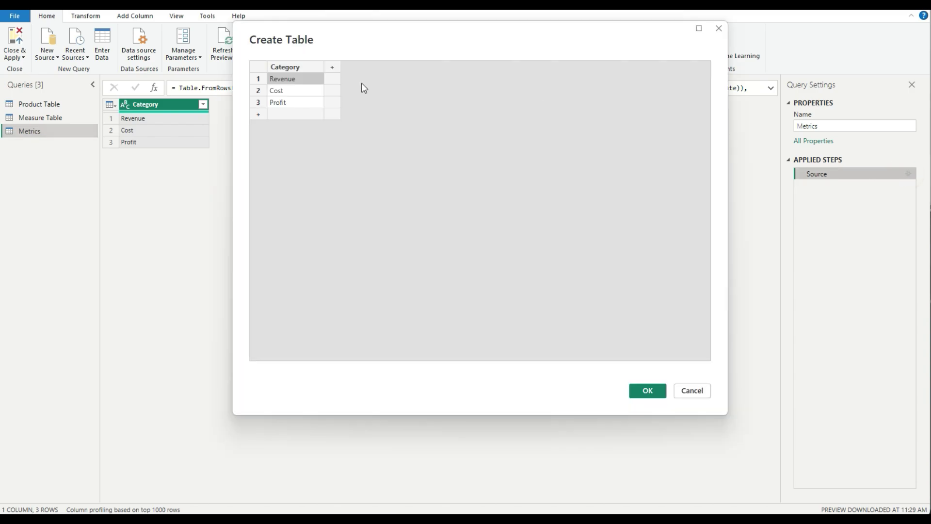
- Add an Index column numbering Revenue, Cost and Profit 1, 2 and 3
left_click(335, 69)
type("Index")
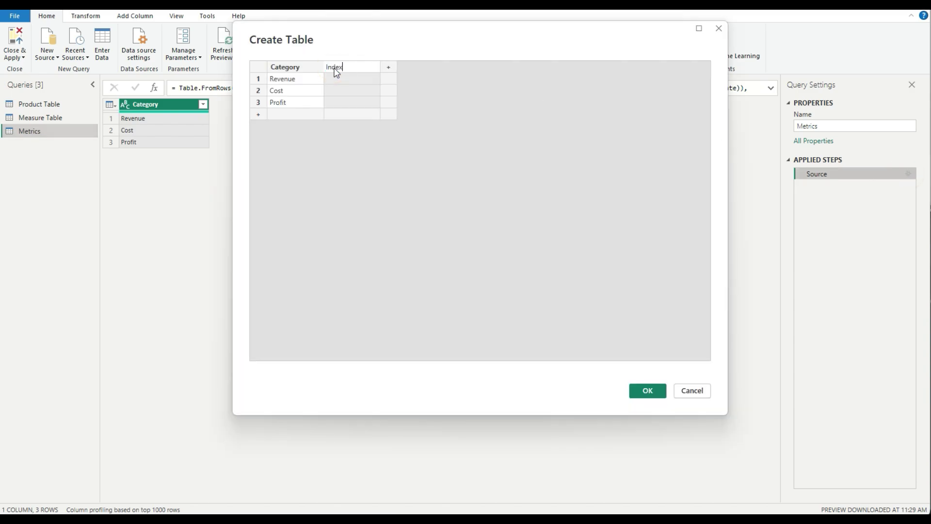
key("Return")
type("1")
key("Return")
type("2")
key("Return")
type("3")
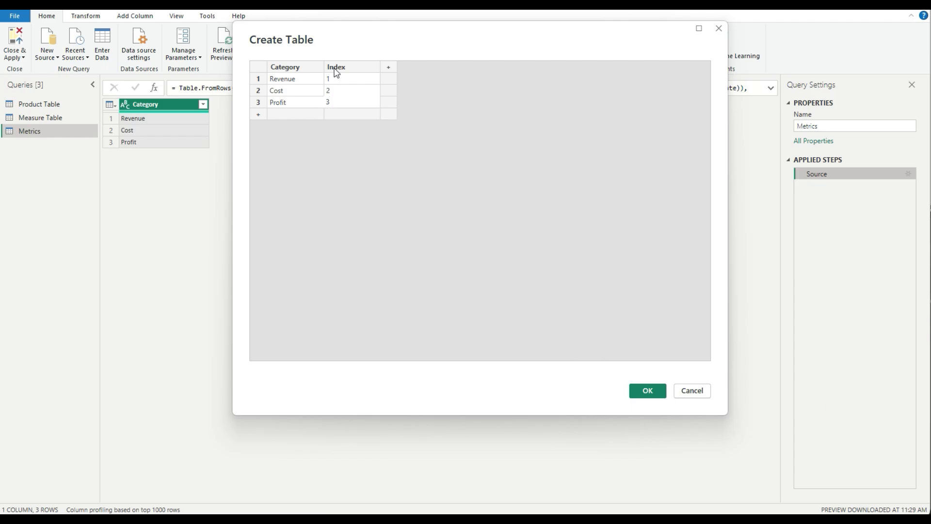
left_click(643, 390)
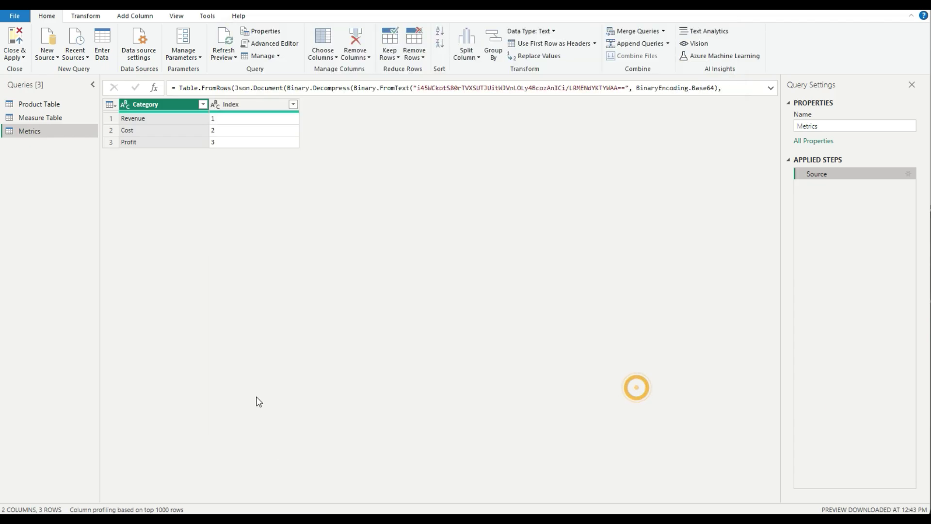
- Make Index a Whole Number column and apply the query changes
left_click(214, 104)
left_click(252, 138)
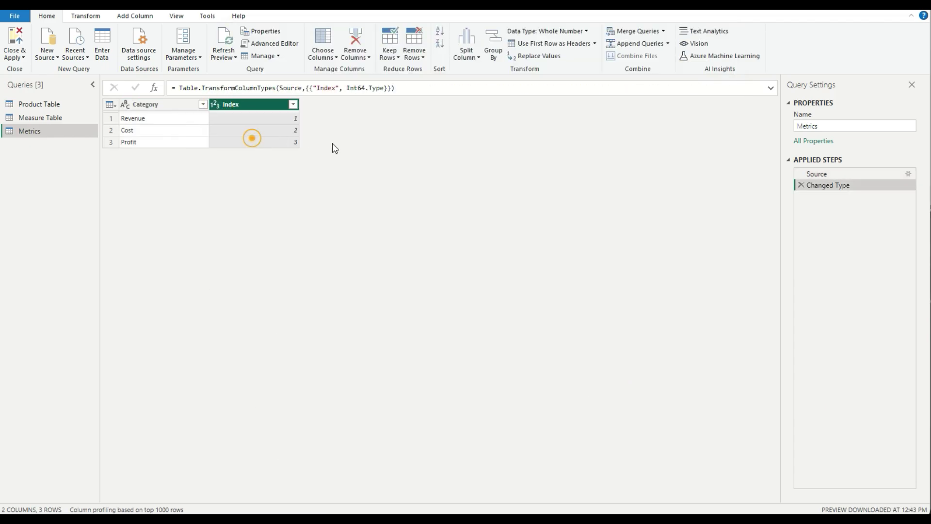
left_click(15, 38)
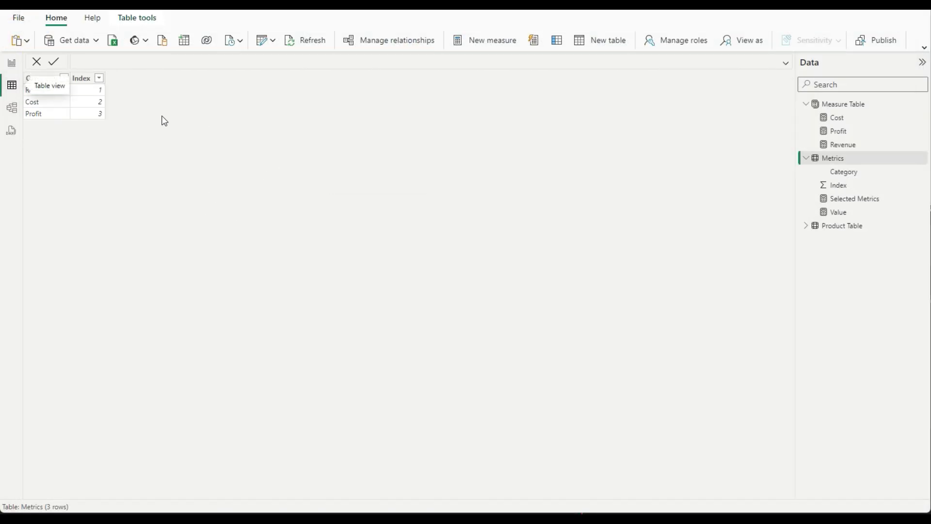
- Sort the Category column by Index, then check the Category slicer's order on the report page
left_click(47, 81)
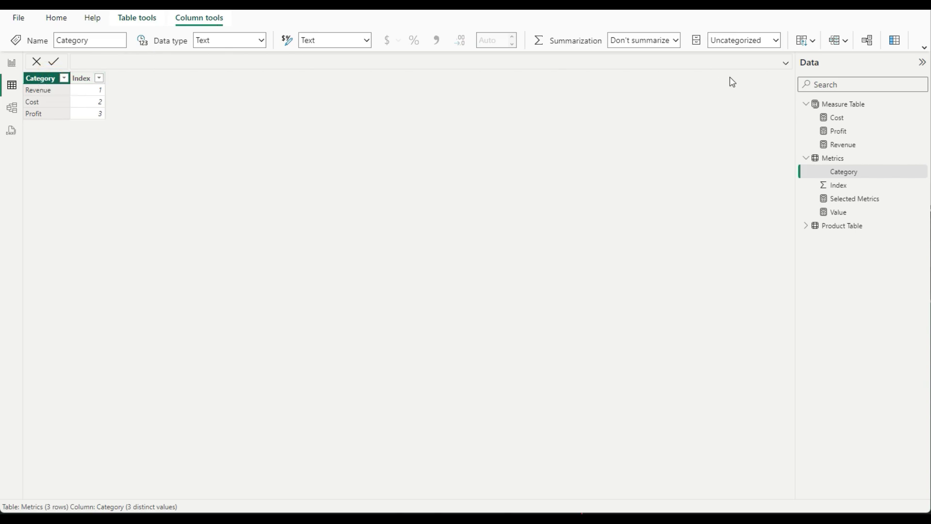
left_click(807, 40)
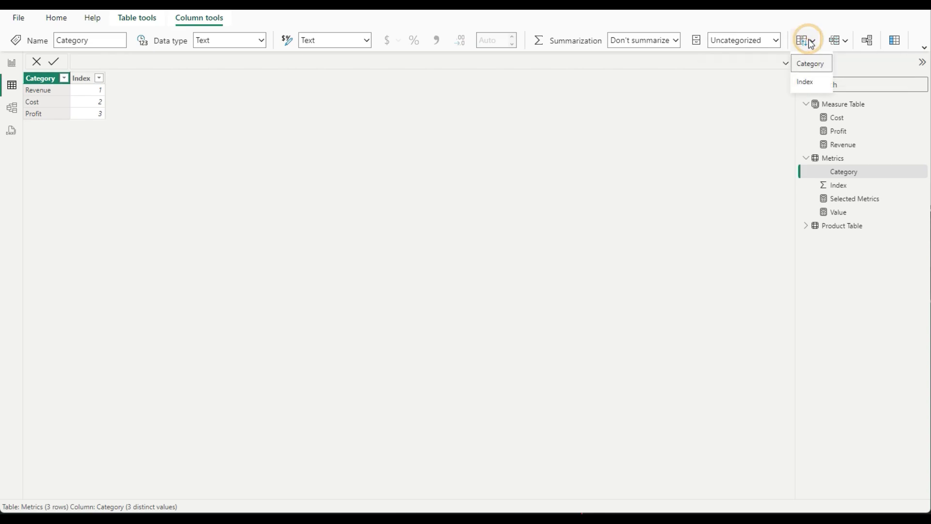
left_click(808, 84)
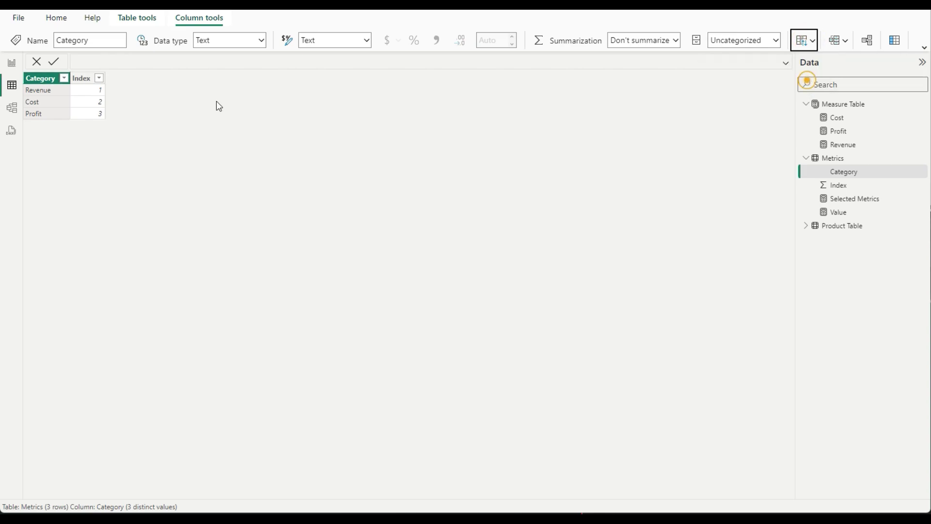
left_click(13, 64)
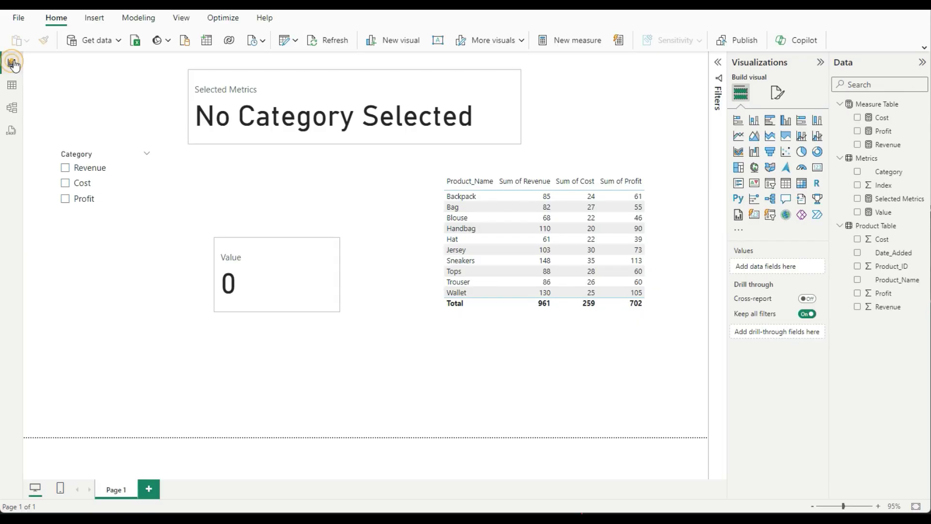
left_click(98, 158)
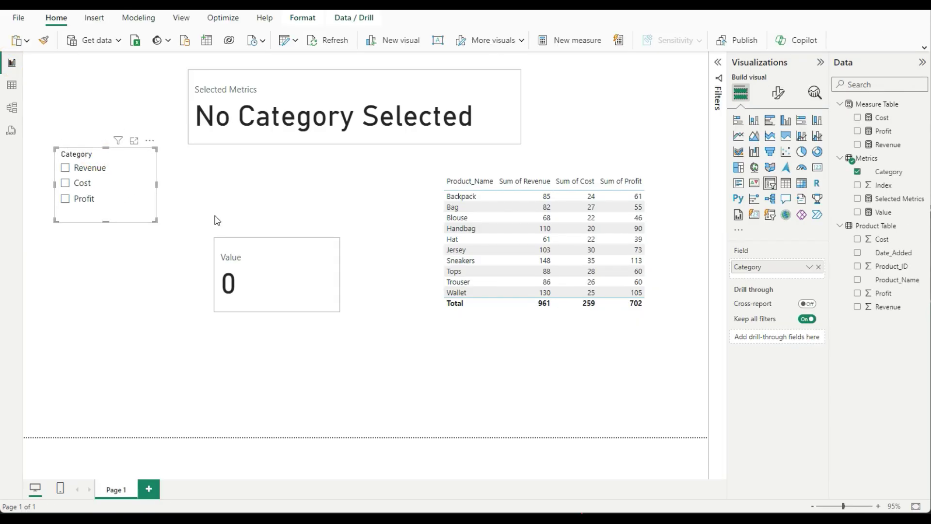